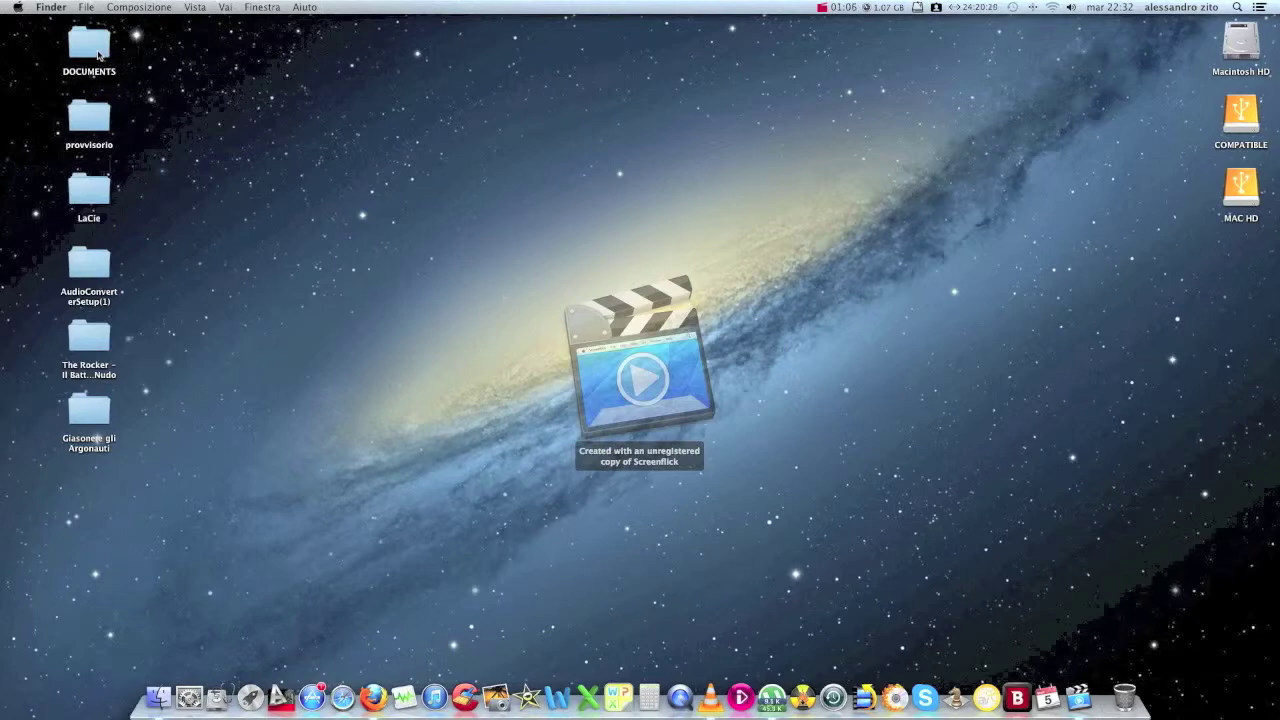
# - Try to burn the DOCUMENTS folder to a disc and cancel the burn request
pyautogui.click(98, 55)
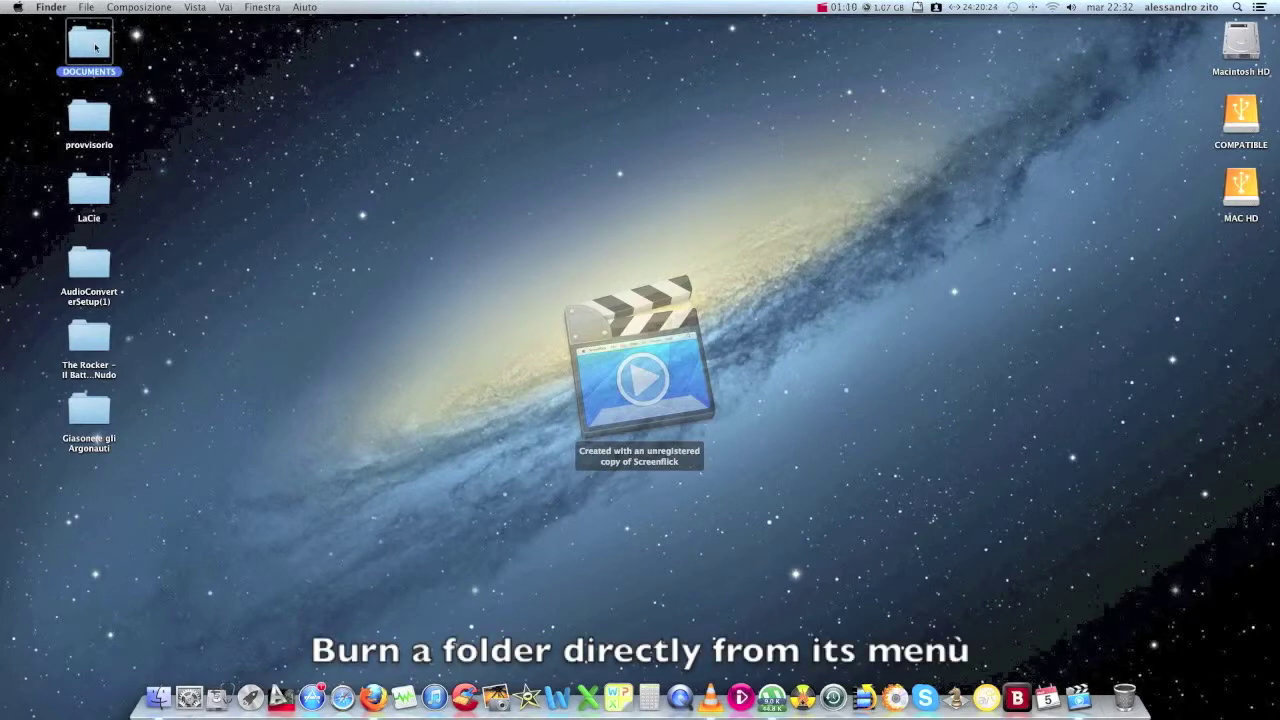
pyautogui.rightClick(95, 46)
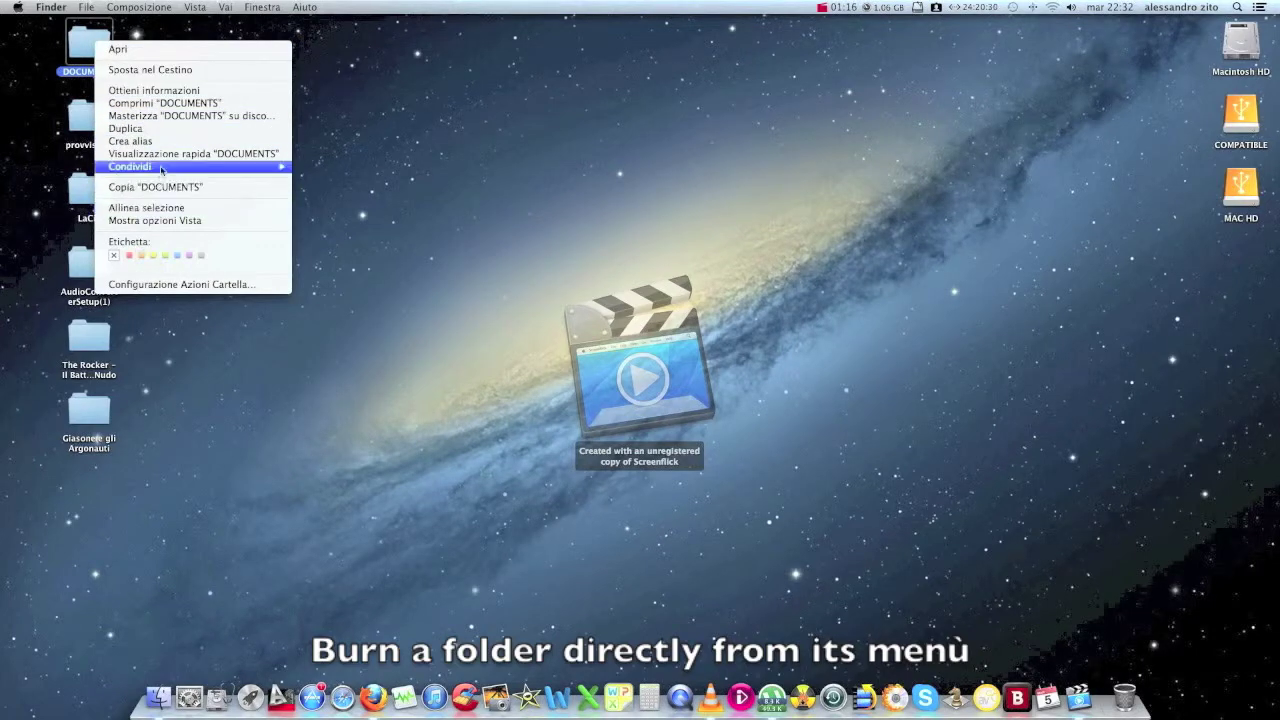
pyautogui.click(170, 118)
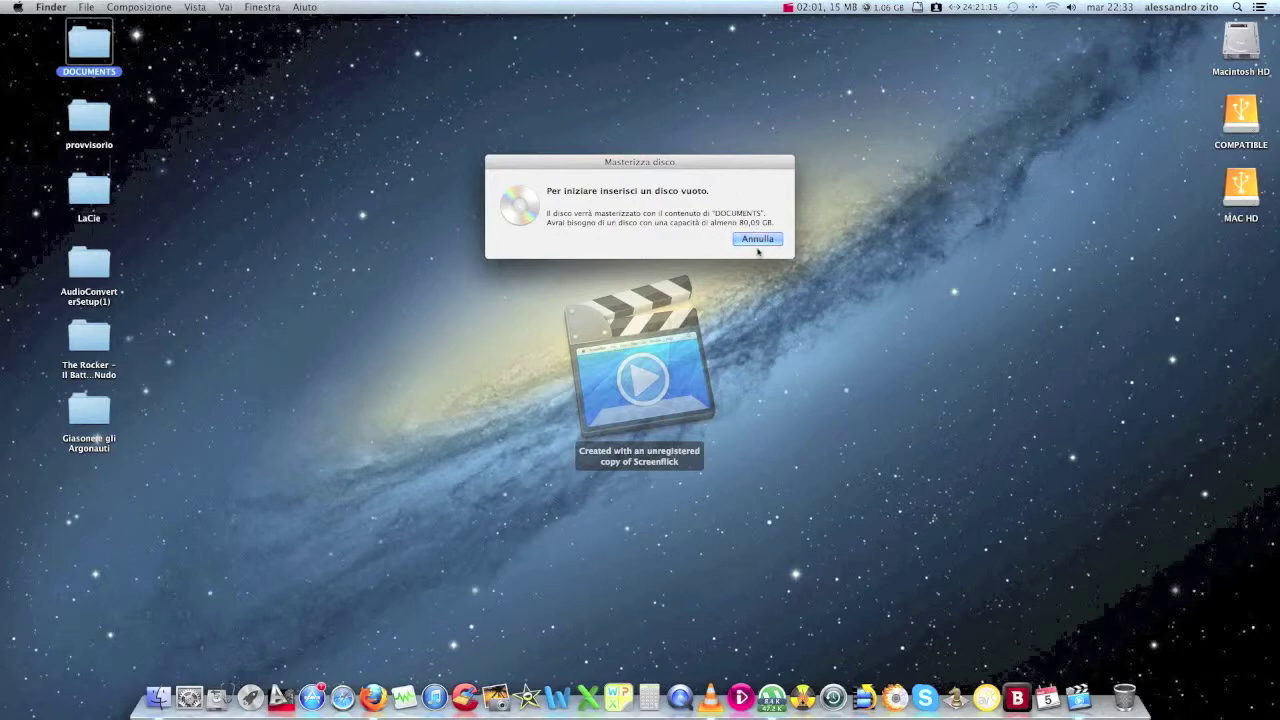
pyautogui.click(757, 242)
pyautogui.click(399, 251)
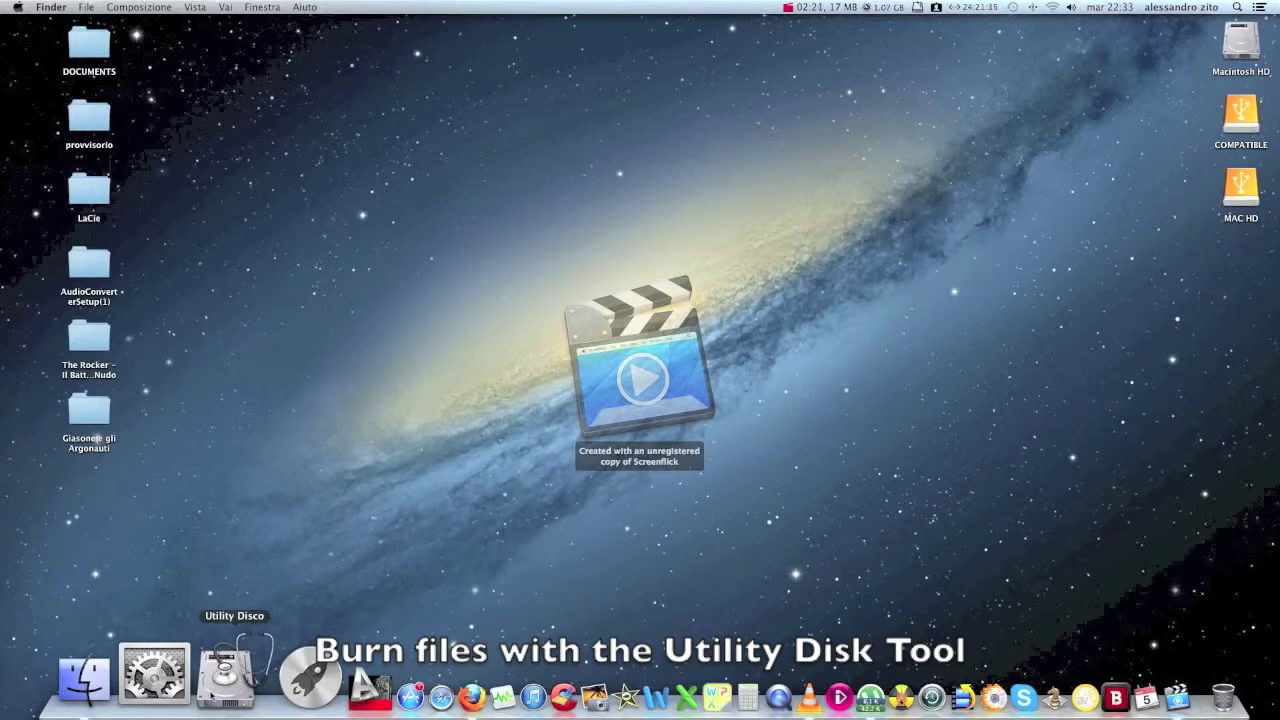
# - Open Utility Disco and inspect the details of the 500,11 GB internal disk and its Macintosh HD volume
pyautogui.click(226, 676)
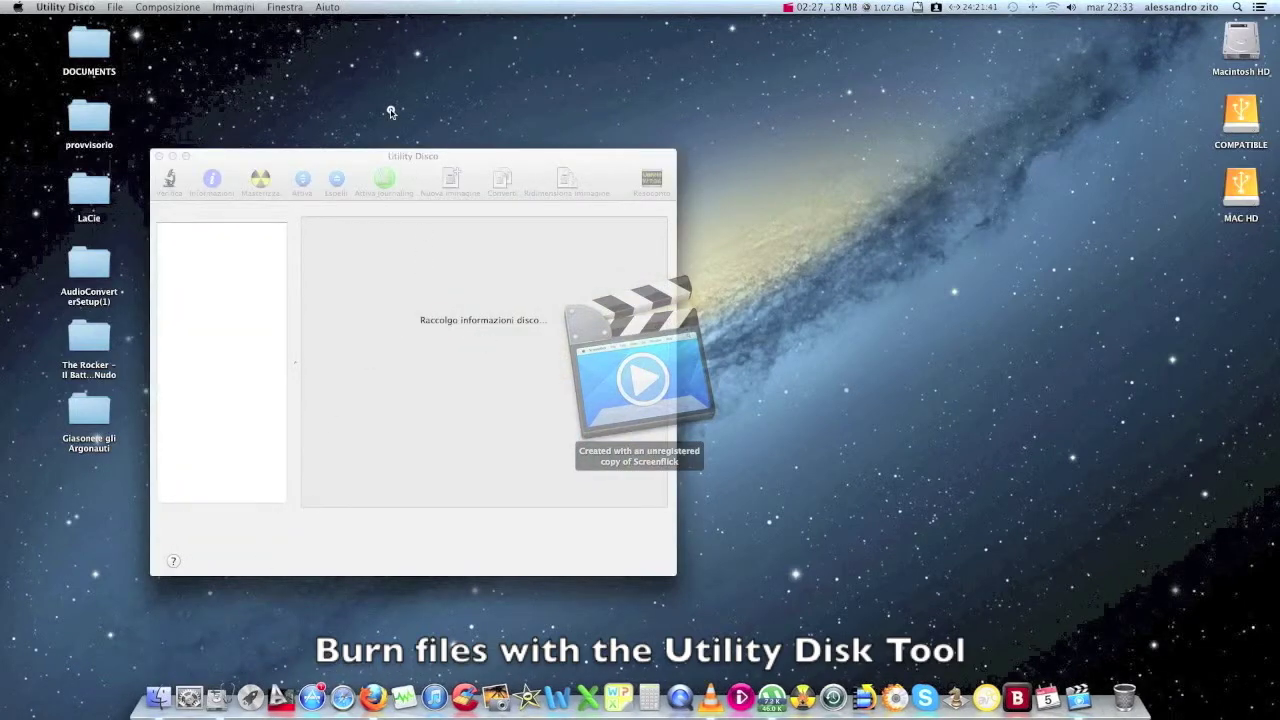
pyautogui.moveTo(386, 158); pyautogui.dragTo(312, 60)
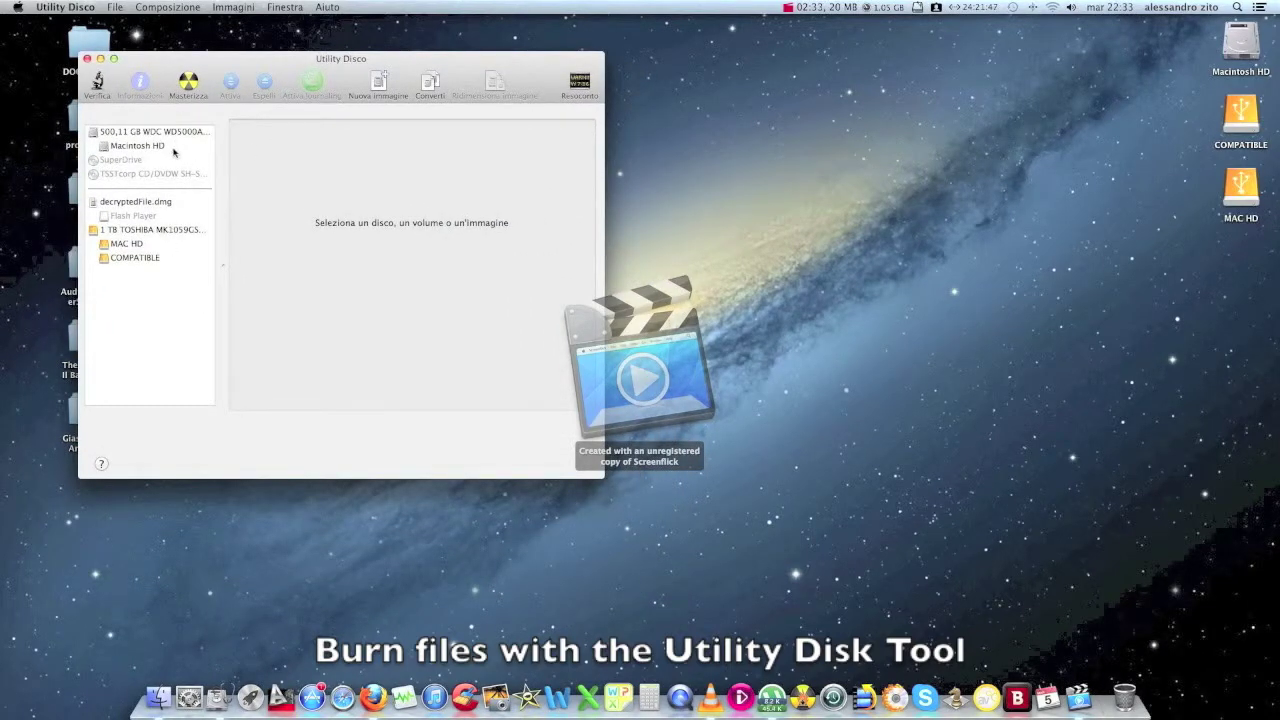
pyautogui.click(156, 134)
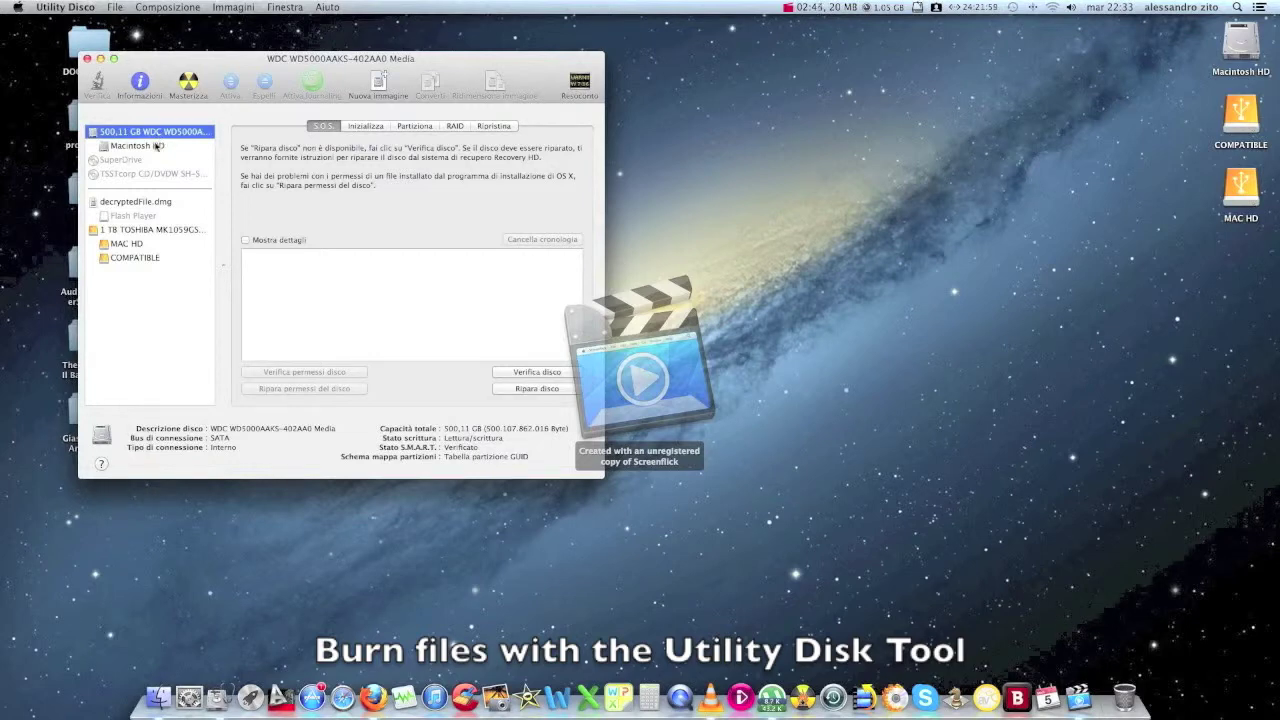
pyautogui.click(156, 147)
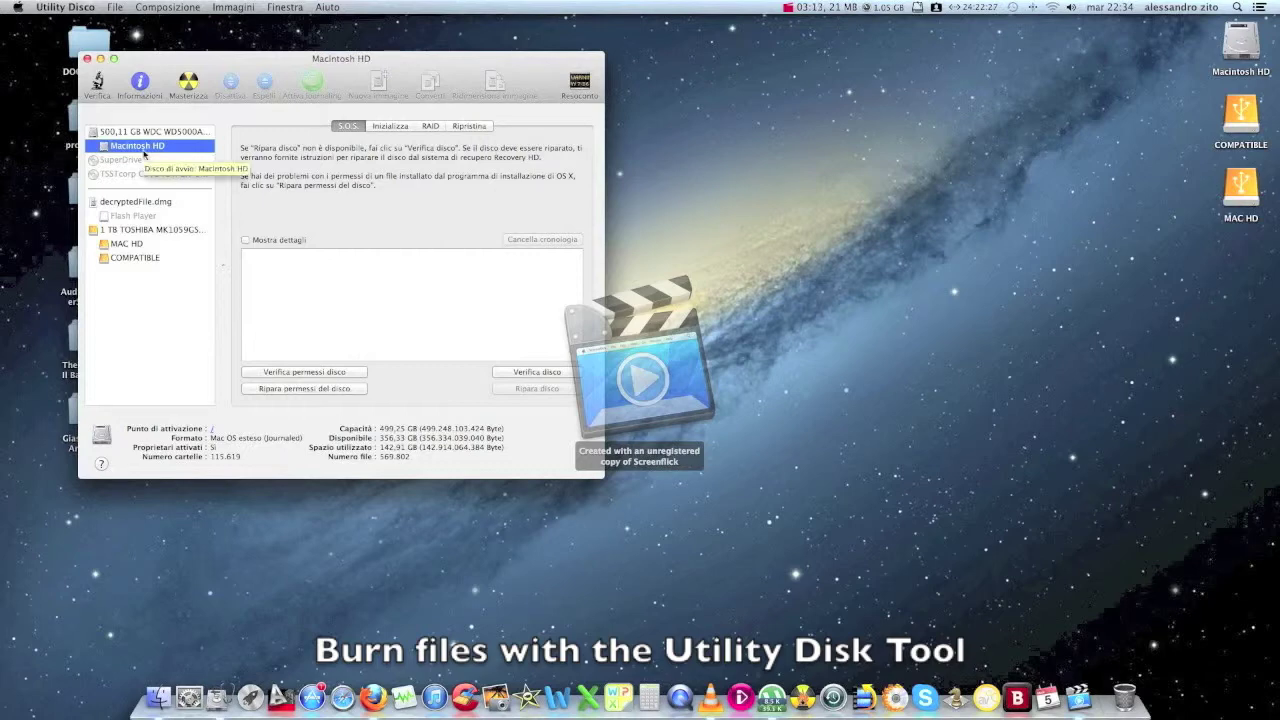
# - Inspect the details of the 1 TB TOSHIBA external disk and its MAC HD and COMPATIBLE volumes
pyautogui.click(129, 232)
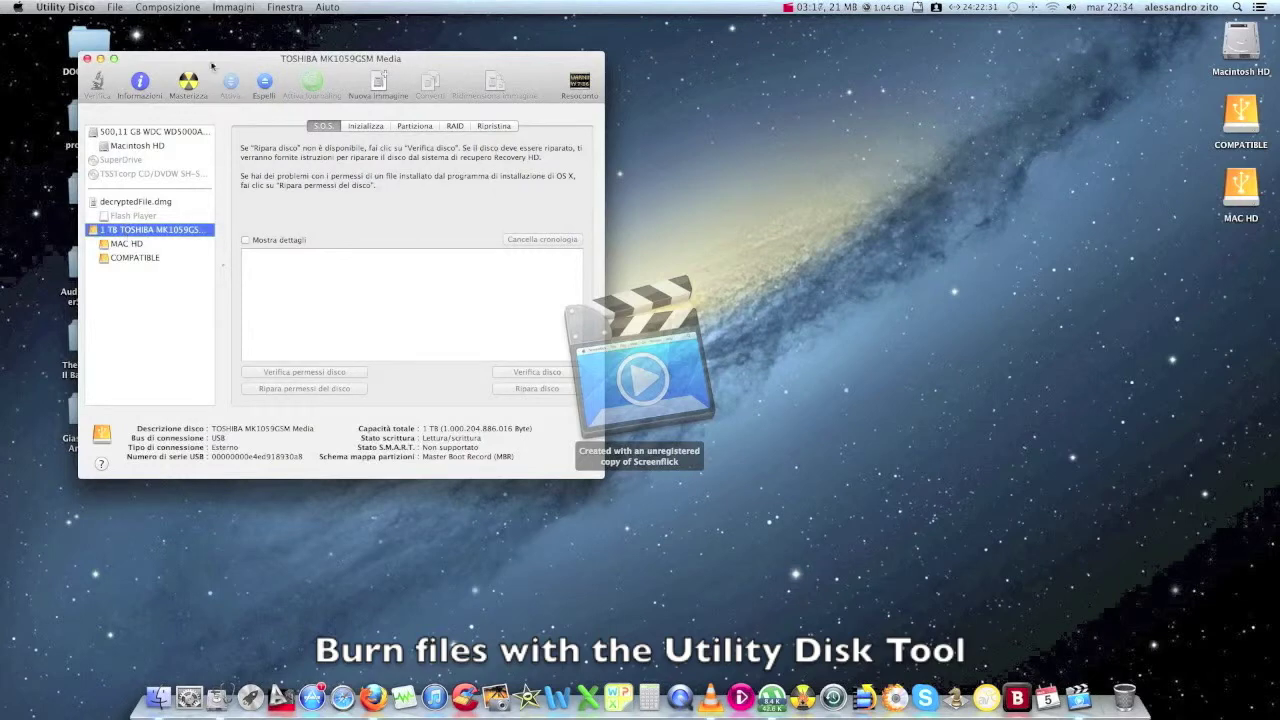
pyautogui.moveTo(212, 66); pyautogui.dragTo(181, 69)
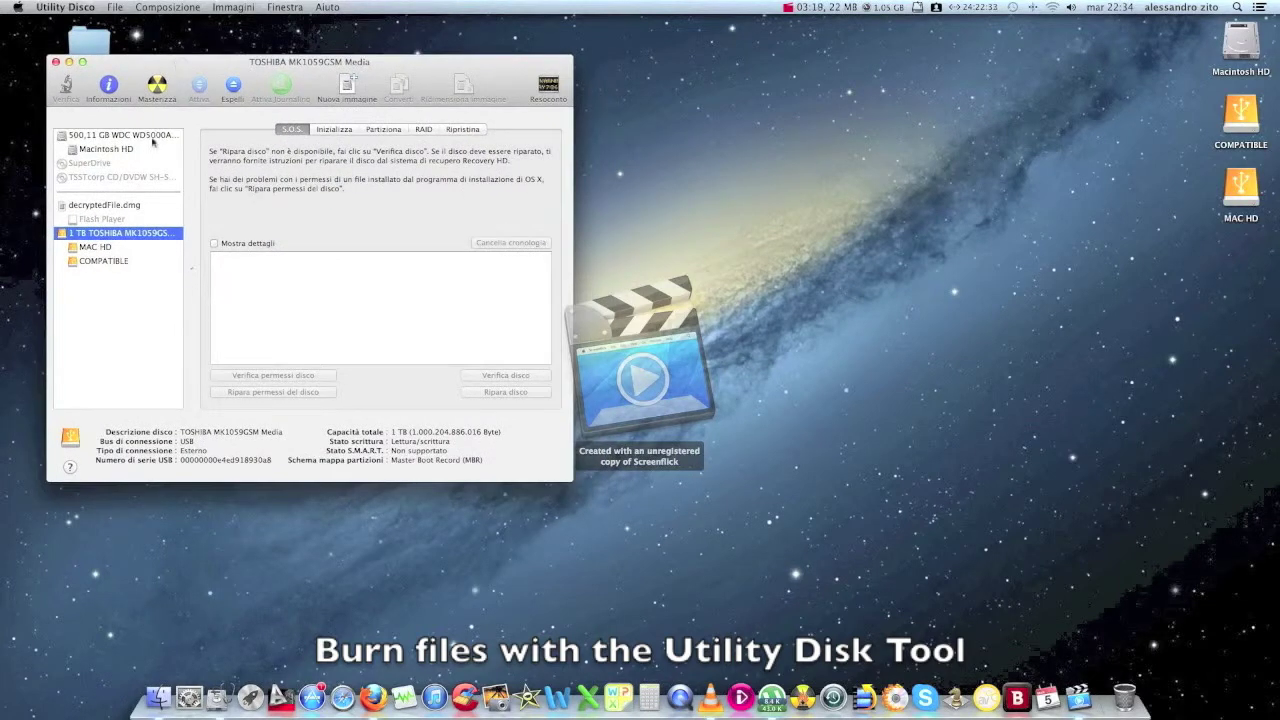
pyautogui.click(101, 250)
pyautogui.click(97, 264)
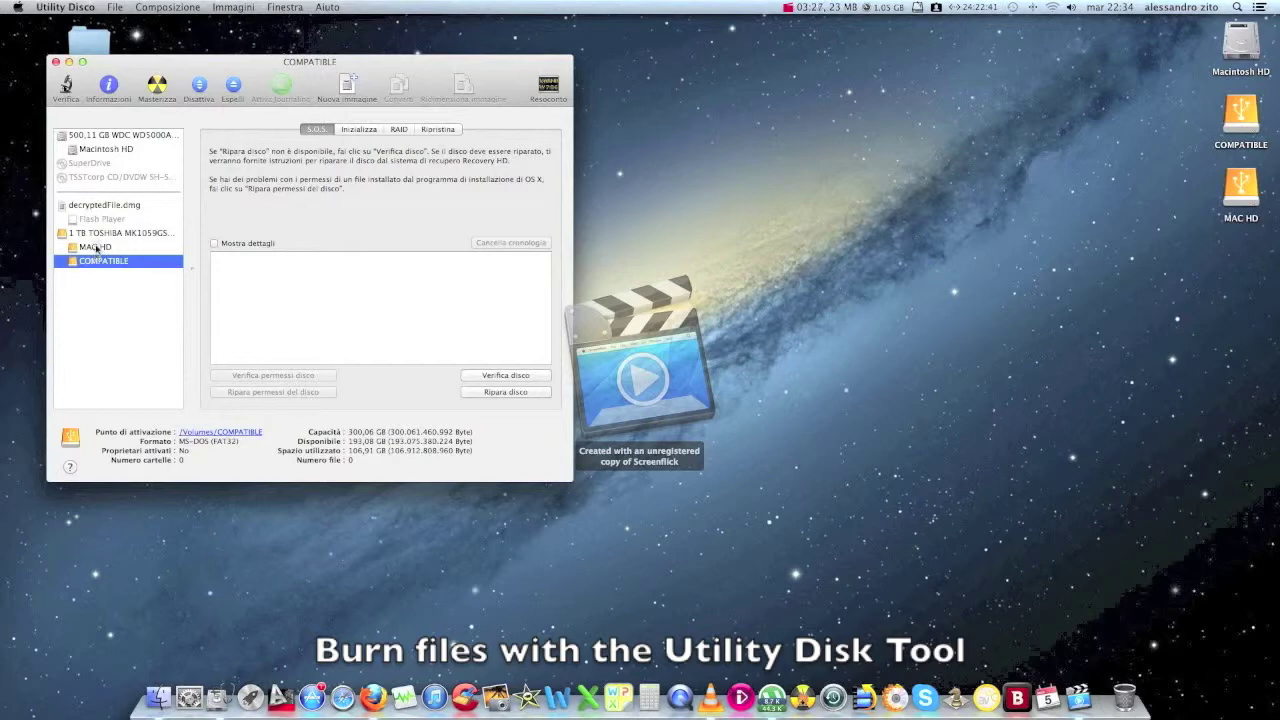
pyautogui.click(97, 249)
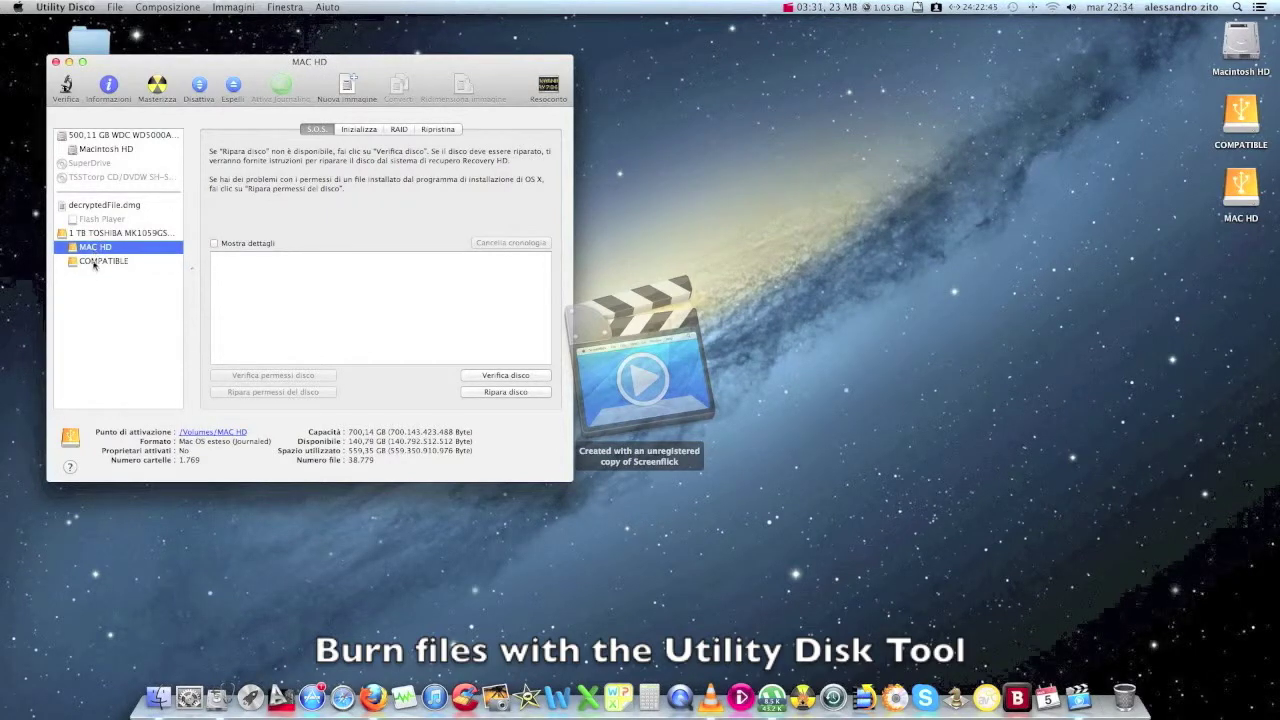
pyautogui.click(94, 265)
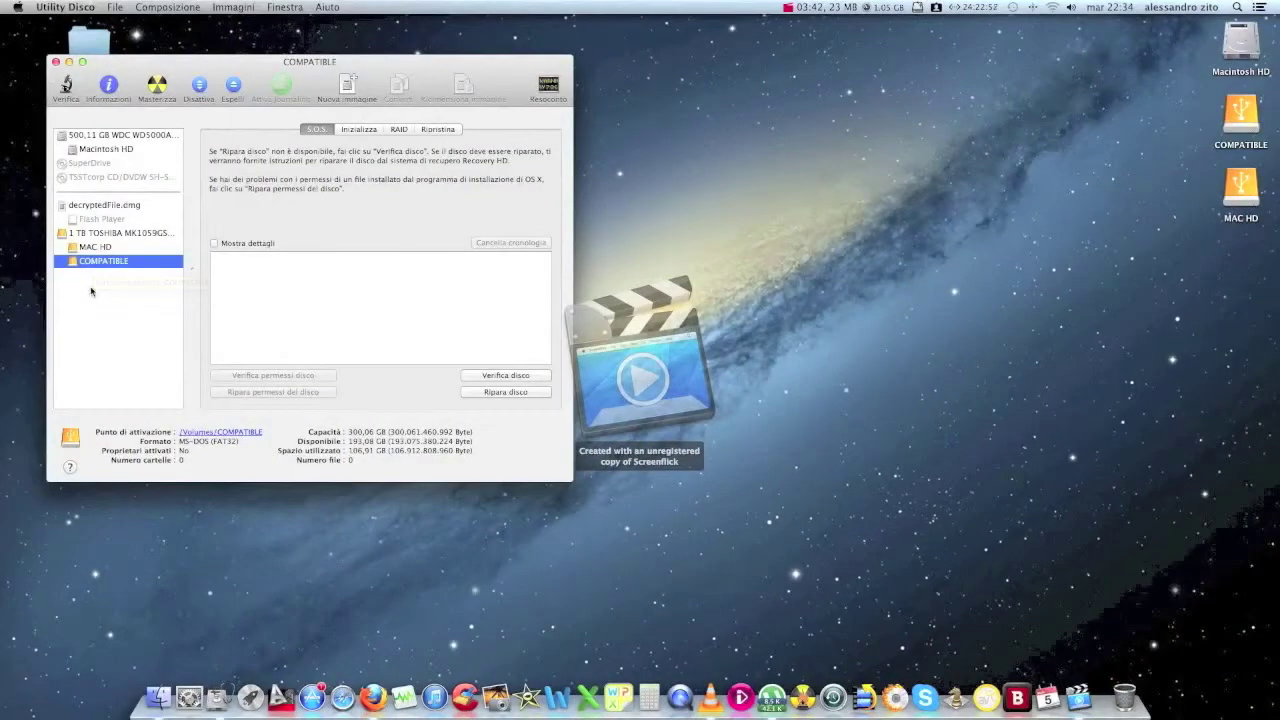
pyautogui.click(91, 291)
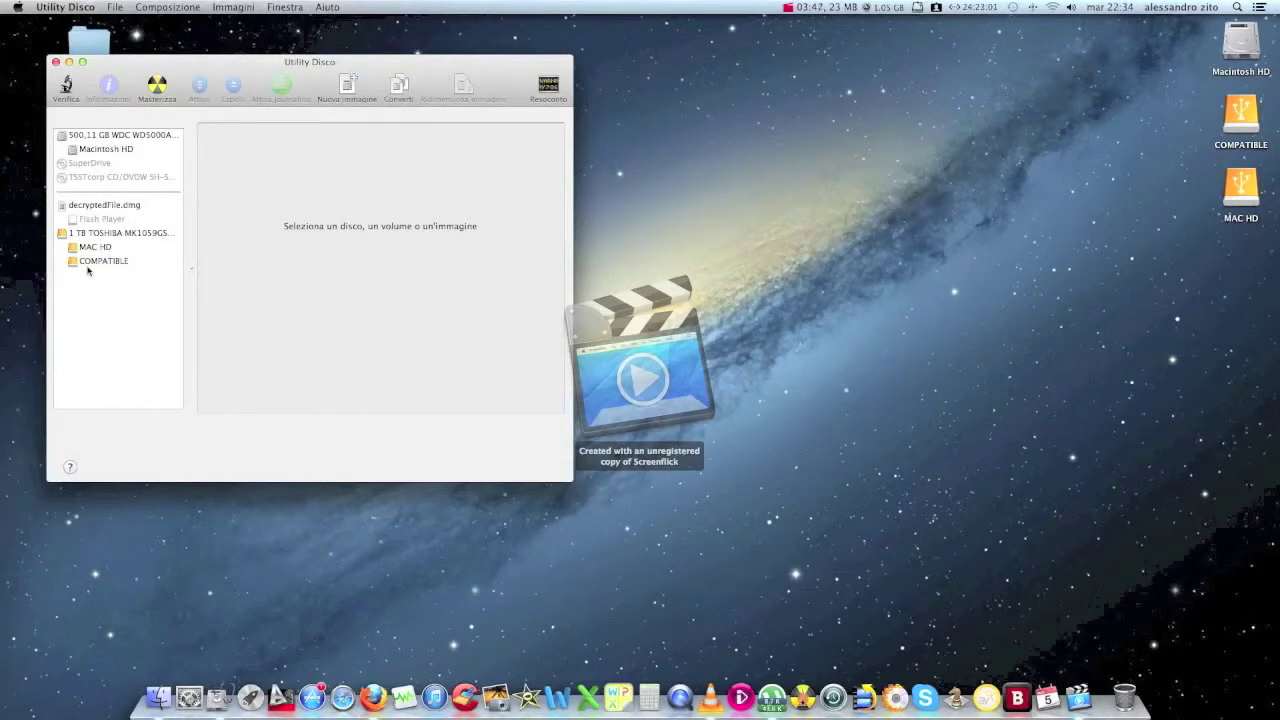
# - Examine the formats available for erasing the MAC HD volume without choosing a different one
pyautogui.click(96, 248)
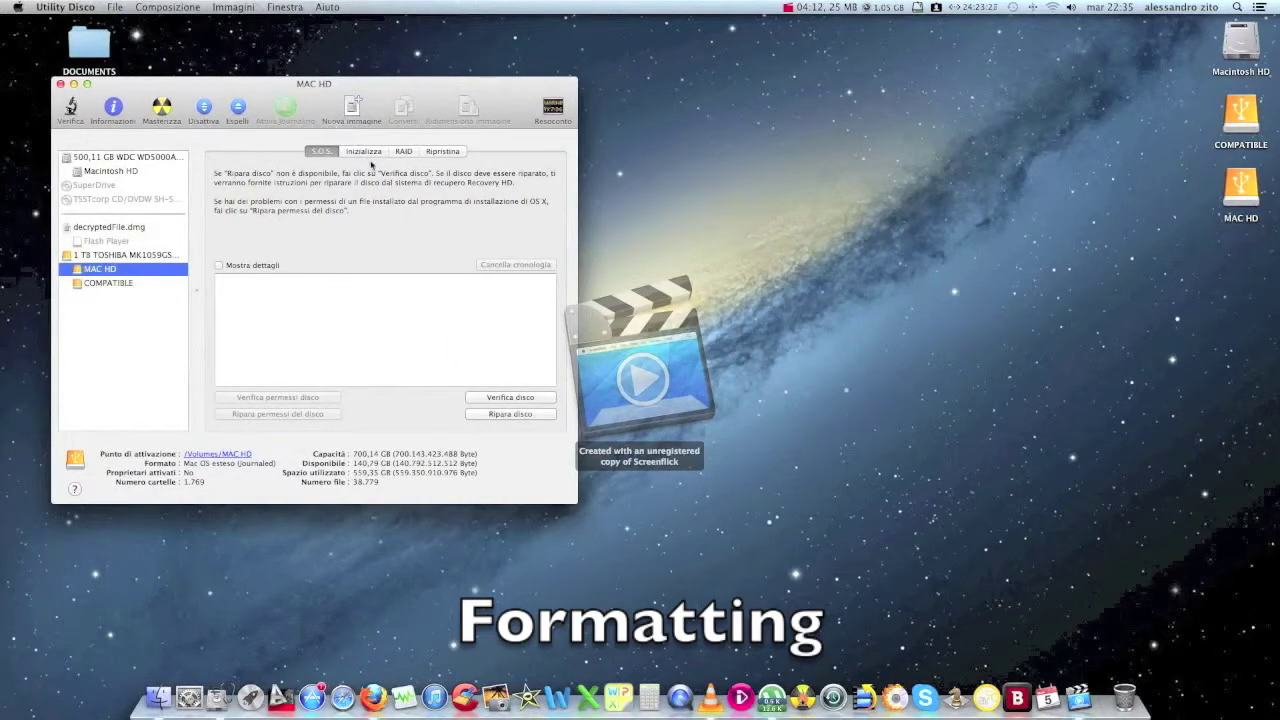
pyautogui.click(364, 151)
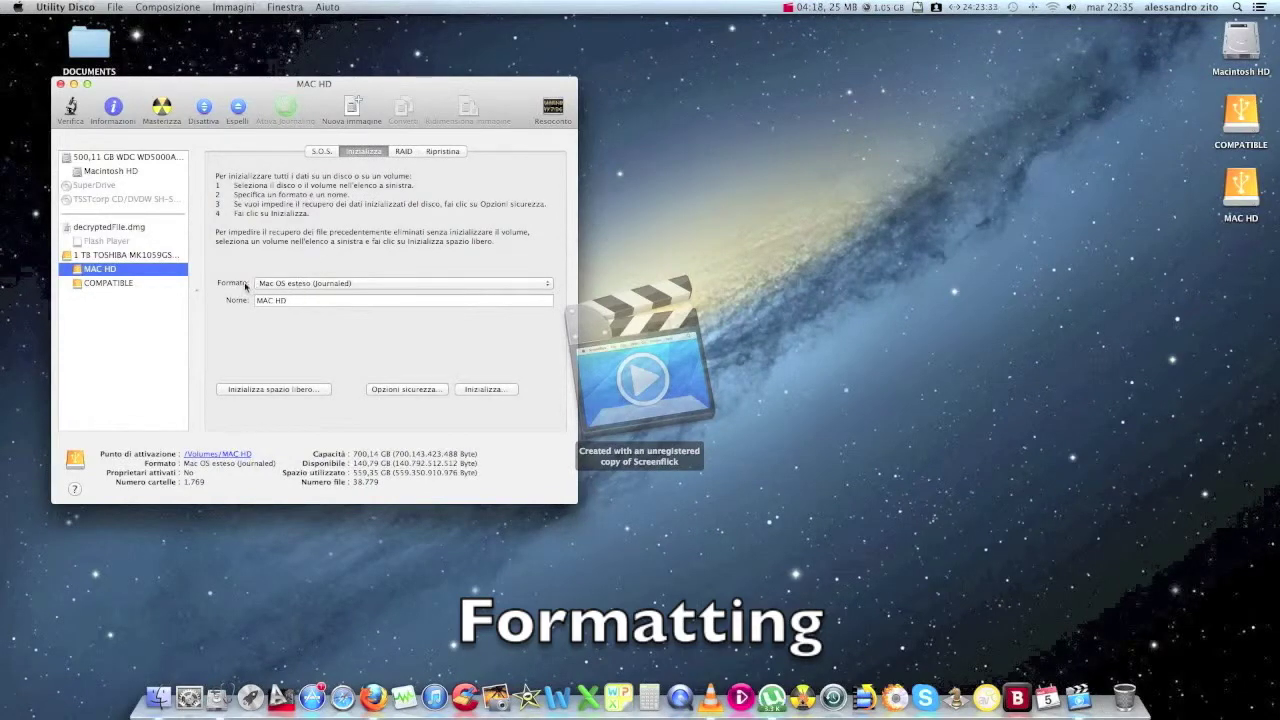
pyautogui.click(525, 284)
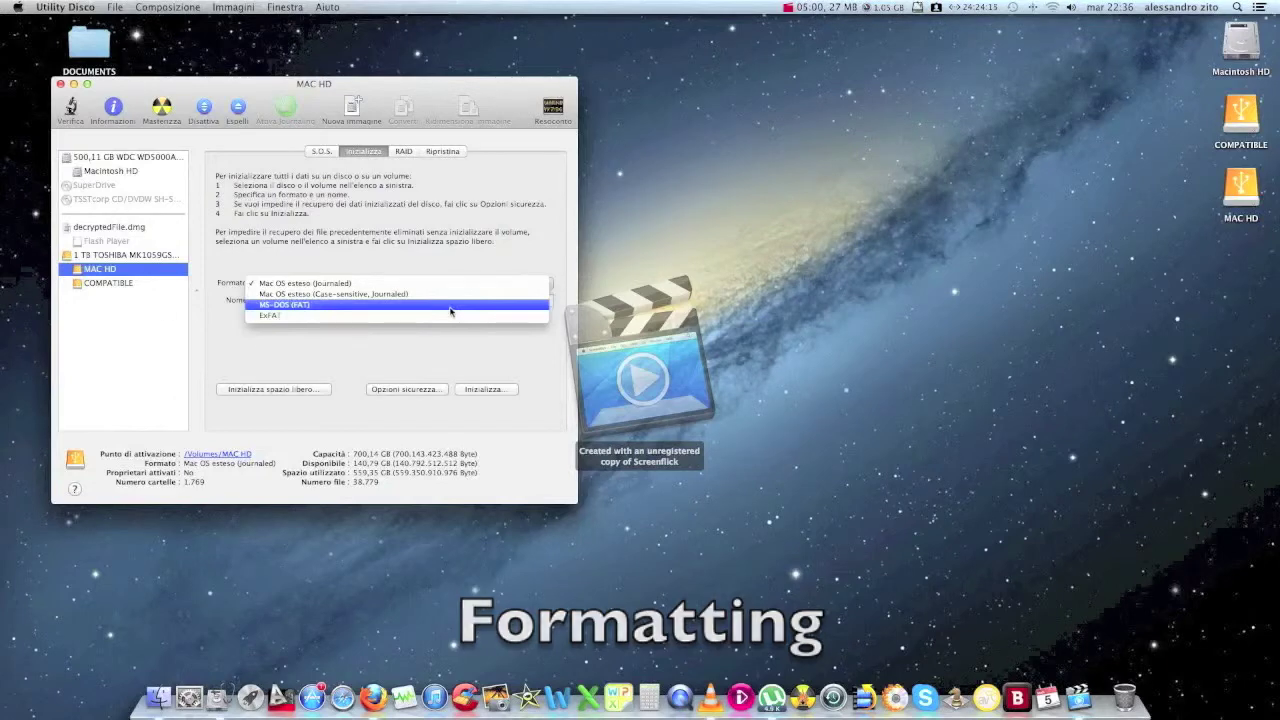
pyautogui.click(119, 285)
pyautogui.click(119, 285)
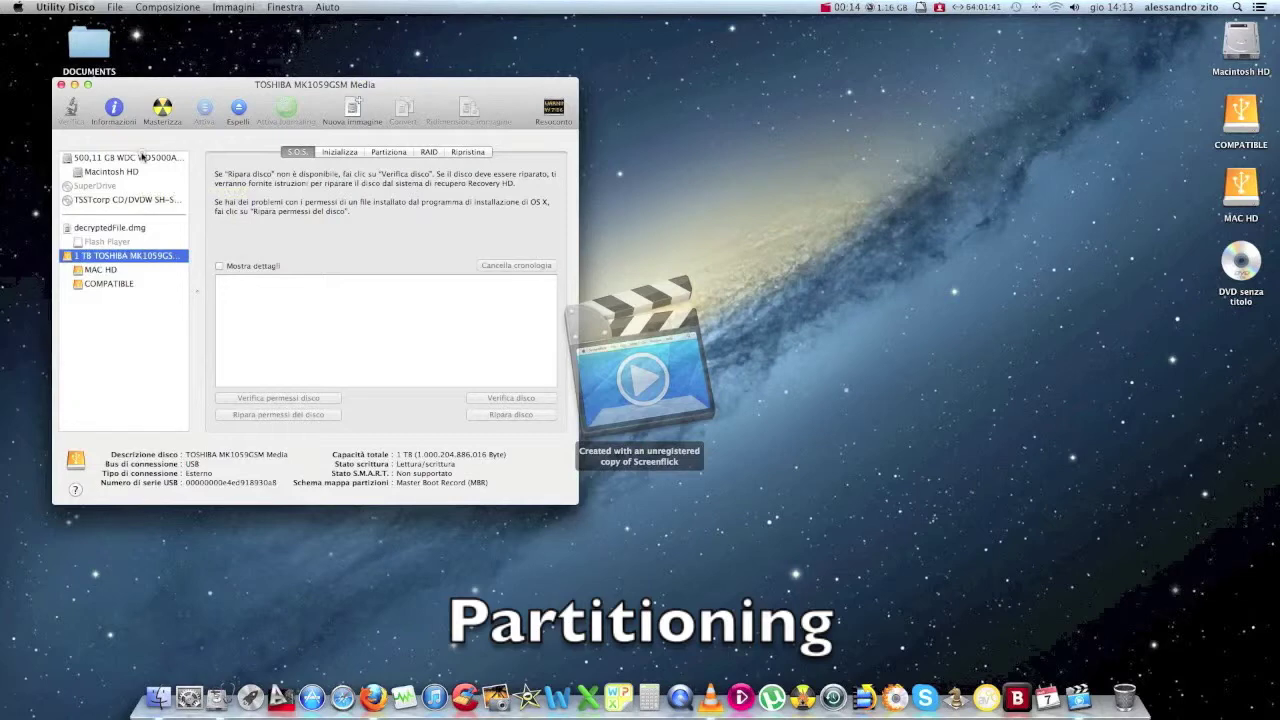
# - Open the partition scheme of the 500,11 GB WDC internal disk and select the size value of Macintosh HD
pyautogui.click(142, 157)
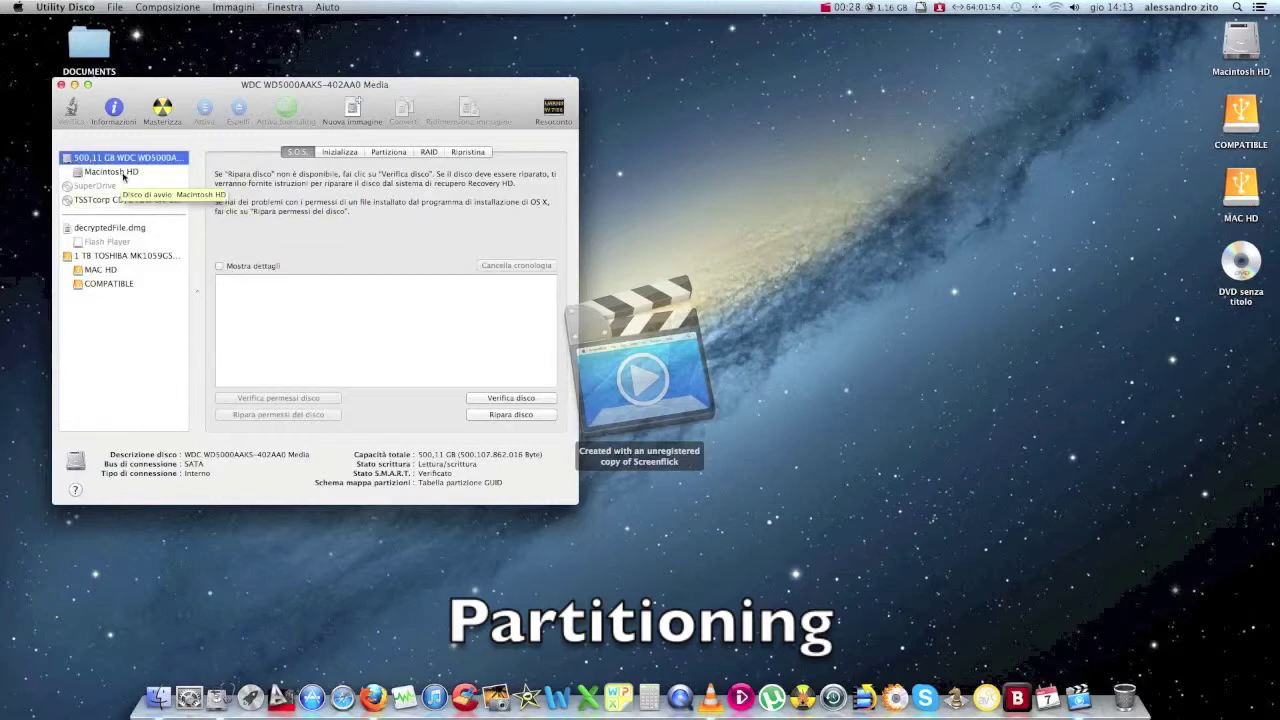
pyautogui.click(122, 173)
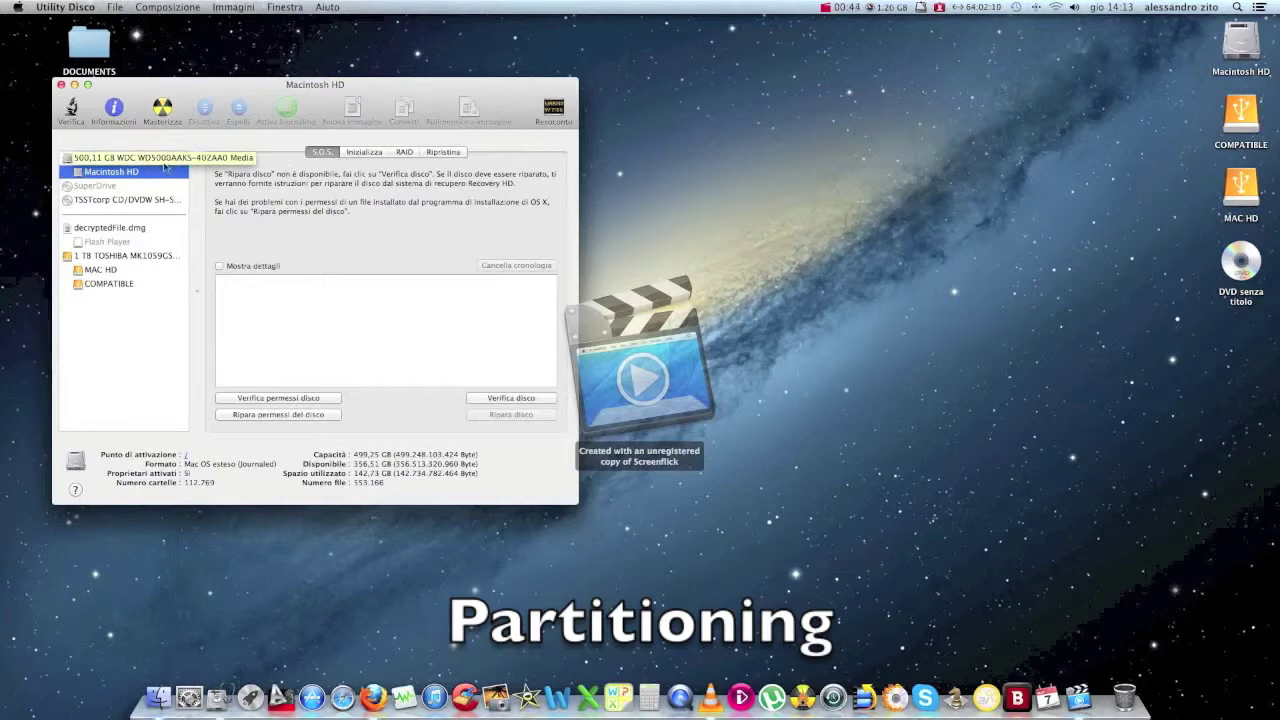
pyautogui.click(95, 161)
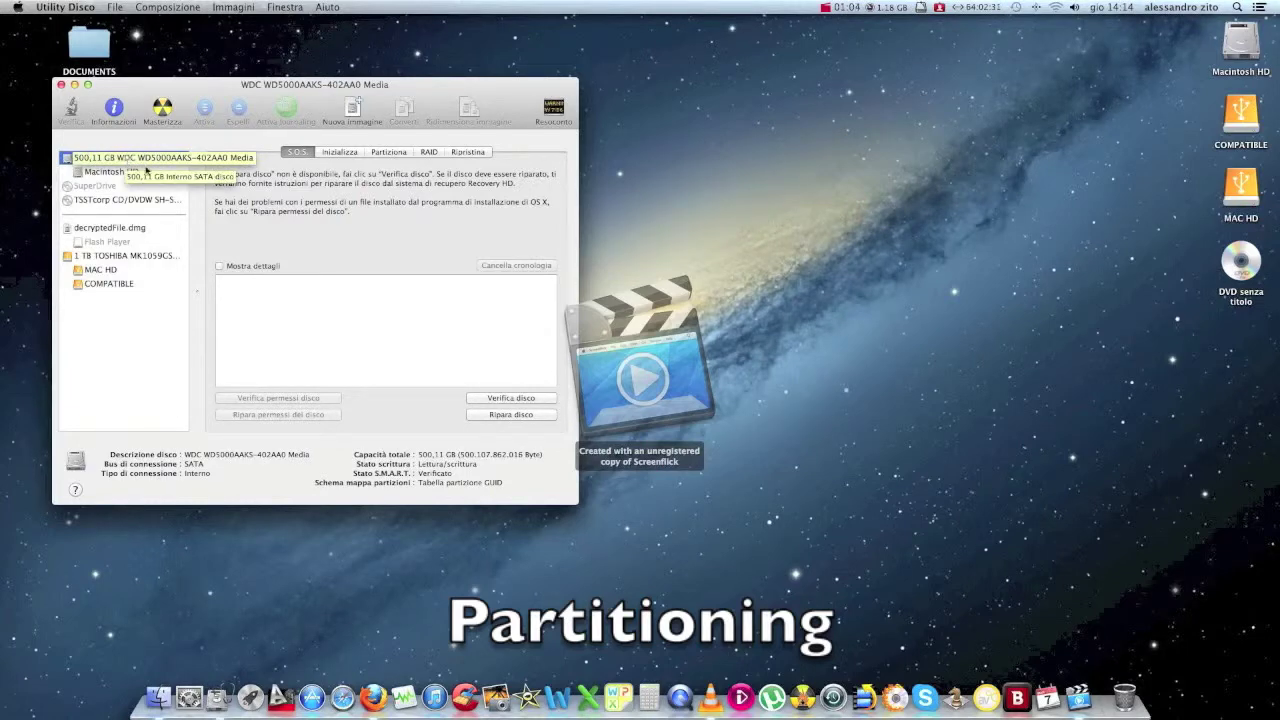
pyautogui.click(388, 153)
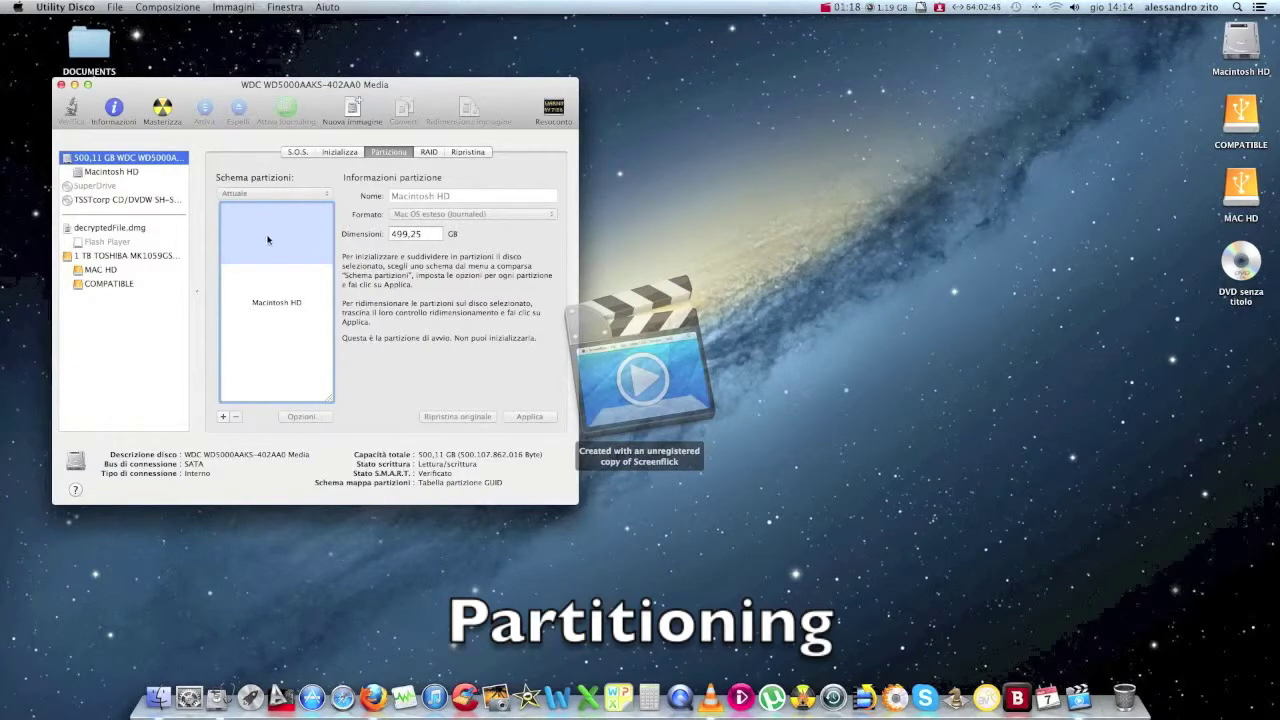
pyautogui.moveTo(271, 235)
pyautogui.doubleClick(409, 237)
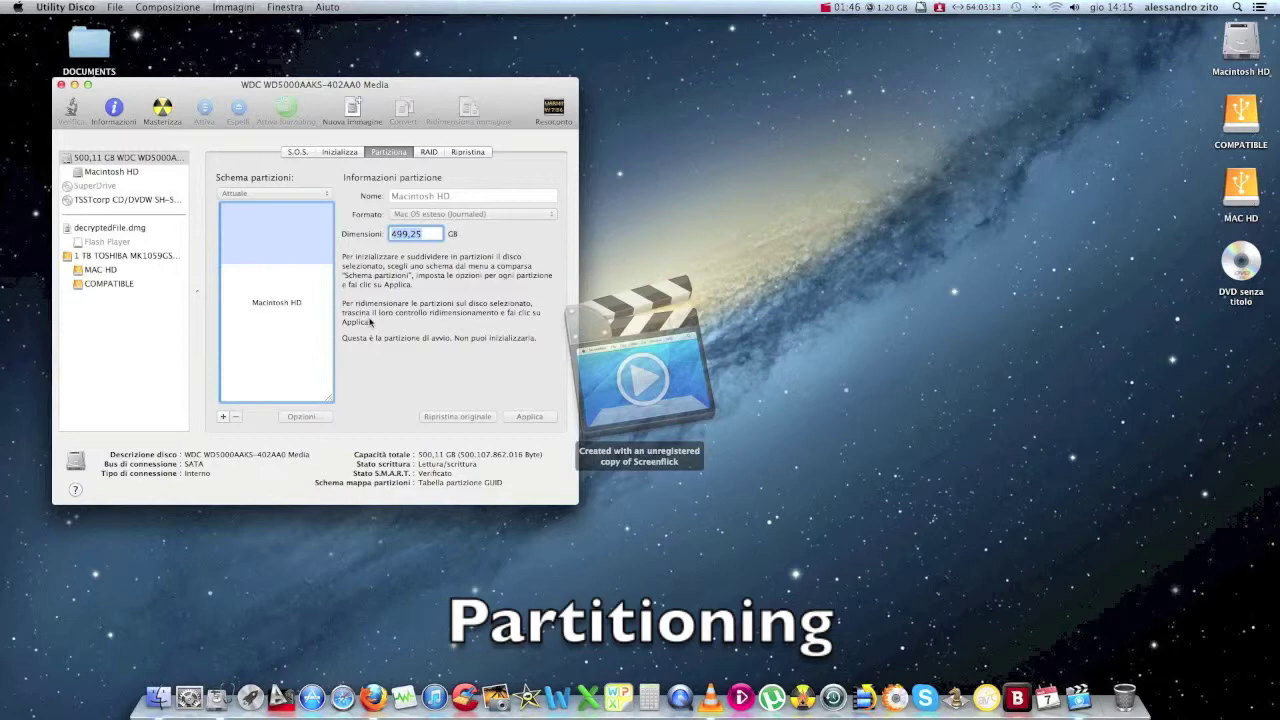
# - Add a second partition of about 109 GB to the internal disk by shrinking Macintosh HD, and apply the partitioning
pyautogui.click(224, 418)
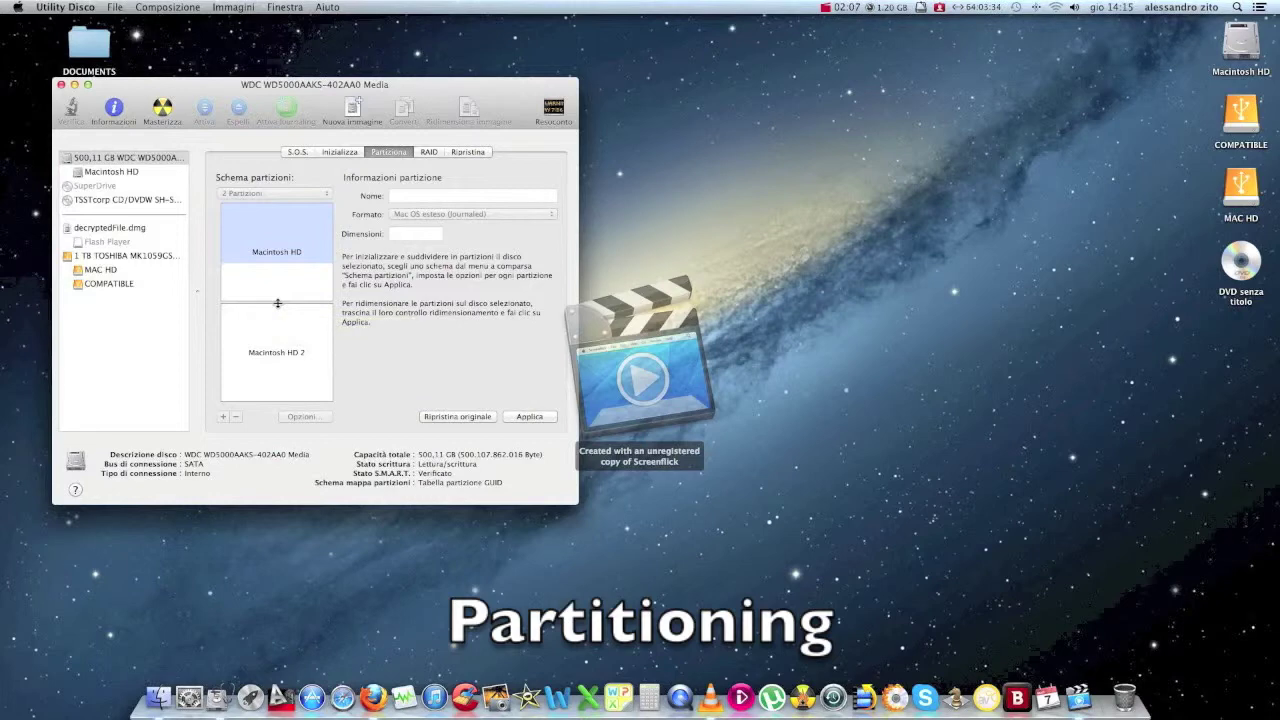
pyautogui.moveTo(278, 303); pyautogui.dragTo(276, 349)
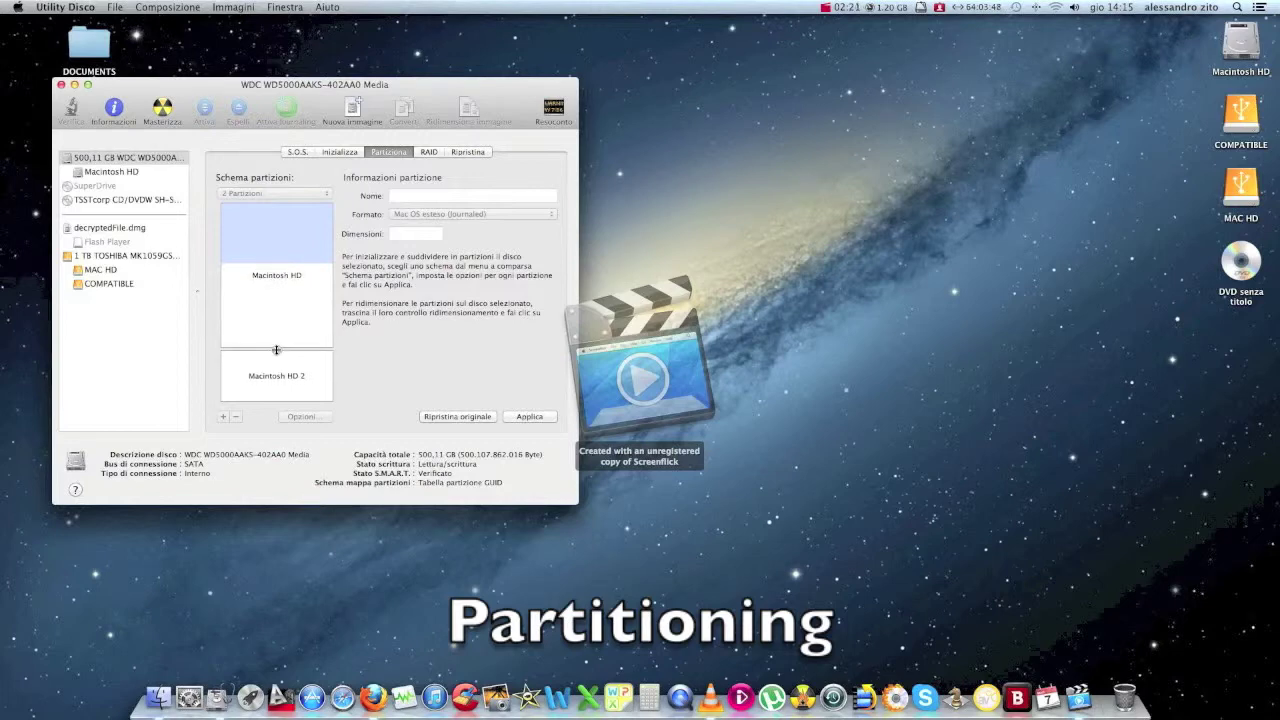
pyautogui.moveTo(276, 349); pyautogui.dragTo(278, 358)
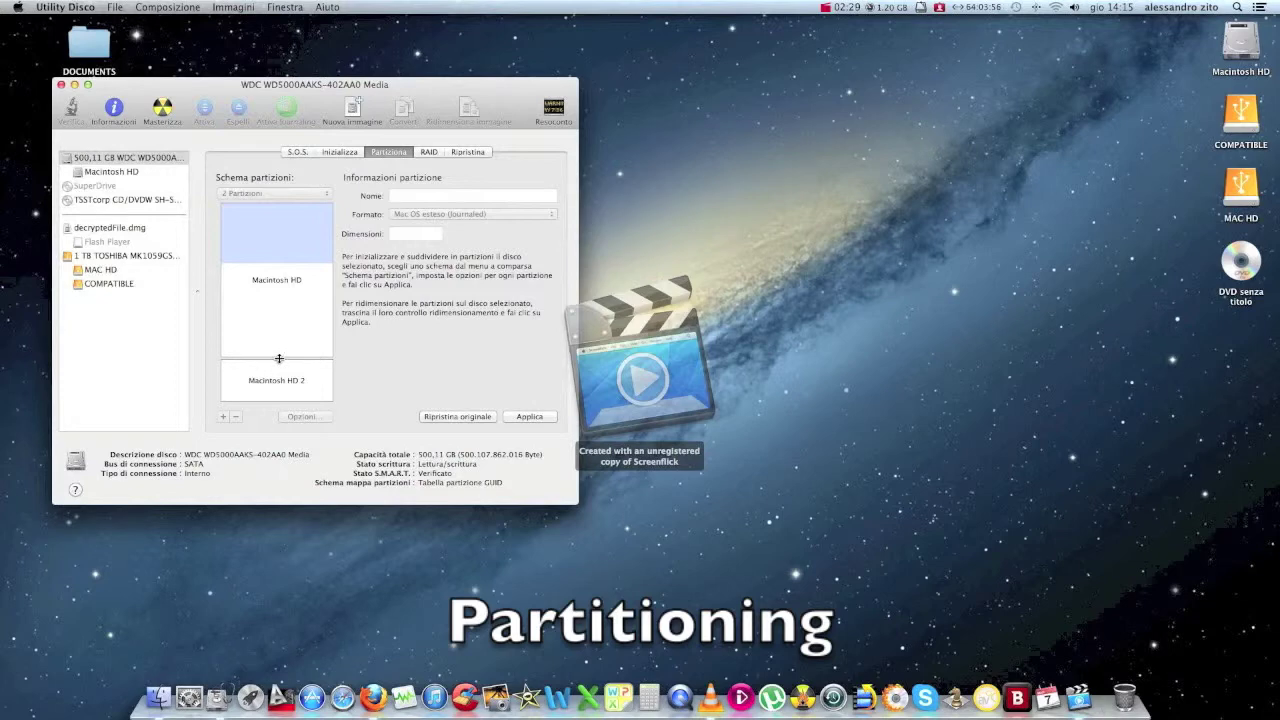
pyautogui.click(528, 416)
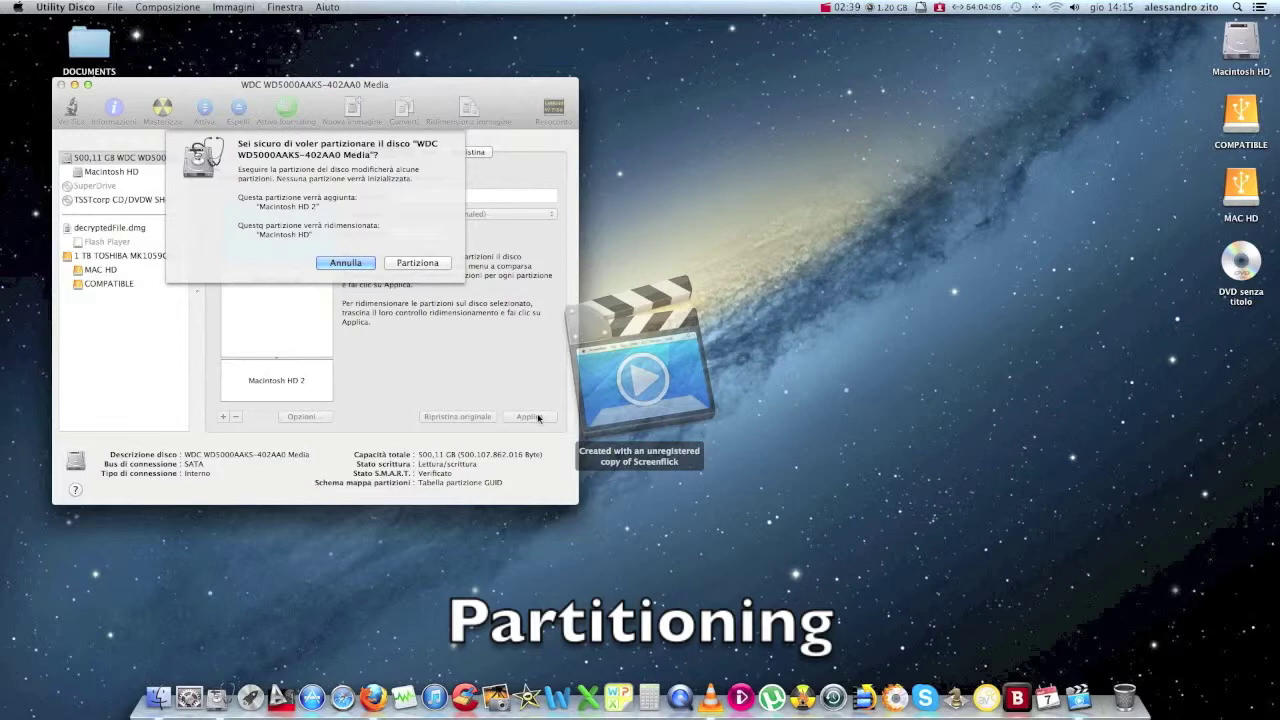
pyautogui.click(437, 266)
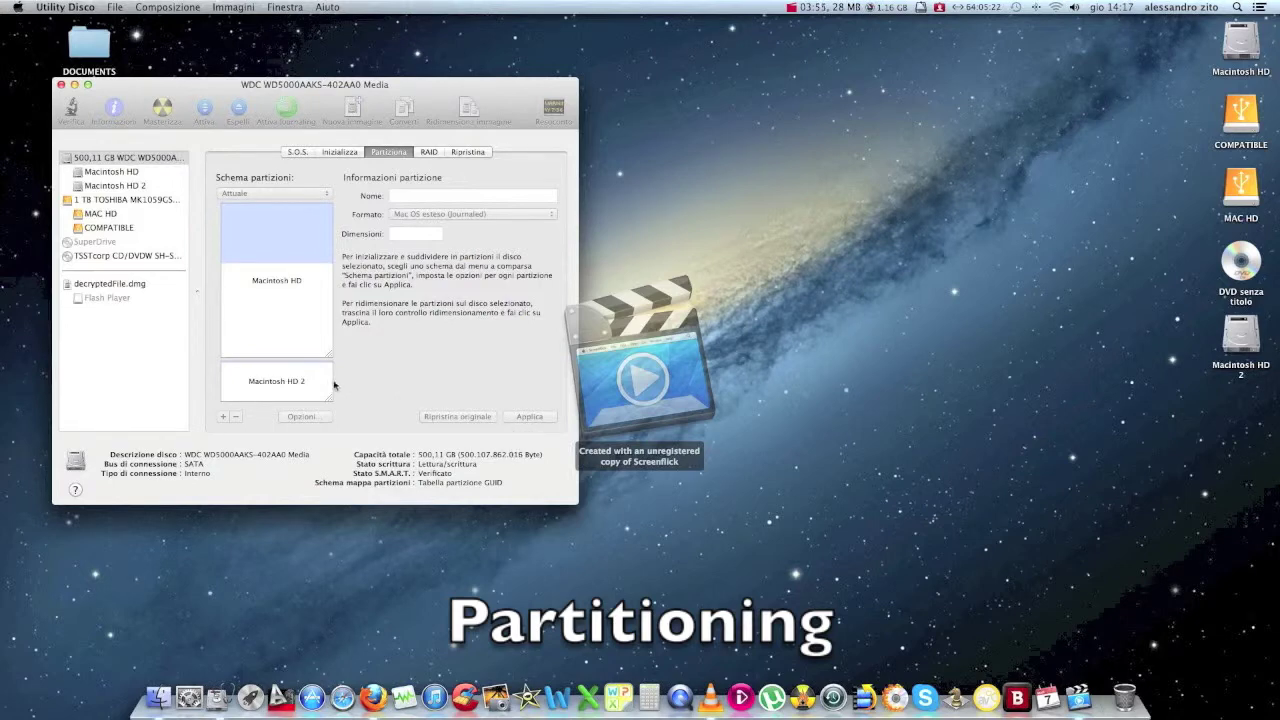
# - Check the size of the Macintosh HD partition and place the Macintosh HD 2 desktop icon beside Macintosh HD
pyautogui.click(301, 342)
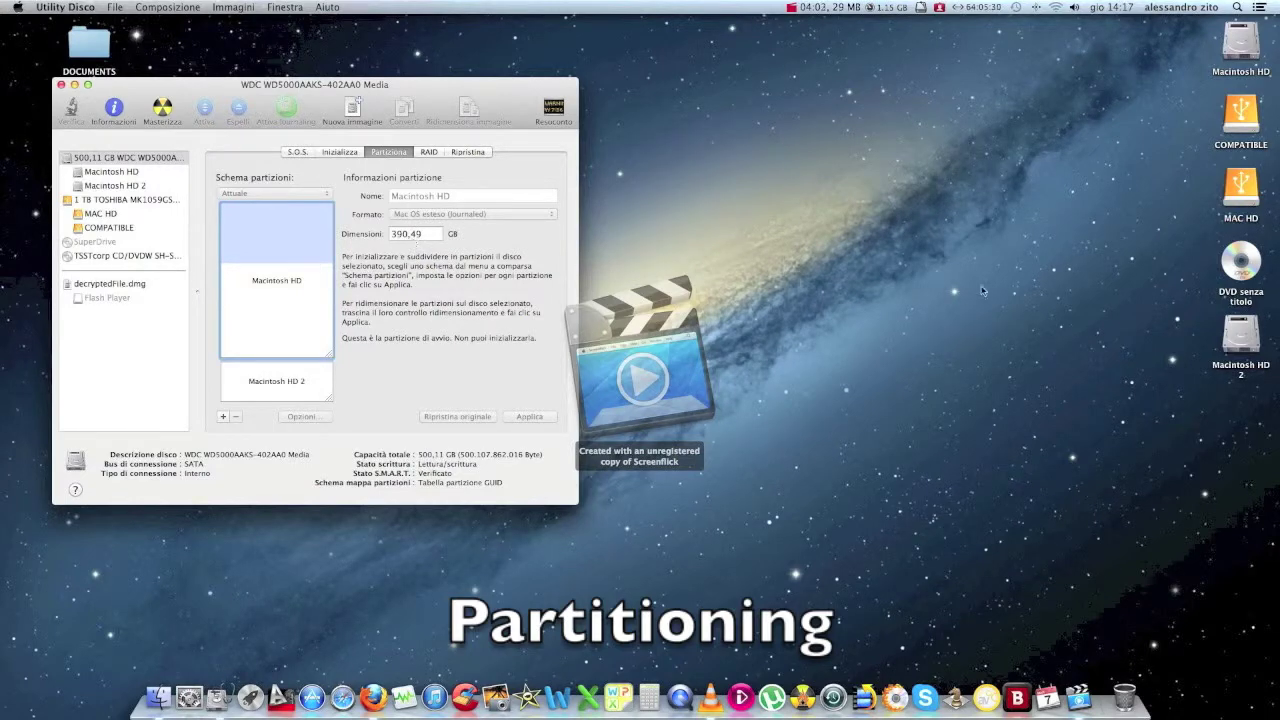
pyautogui.moveTo(1243, 338); pyautogui.dragTo(1168, 46)
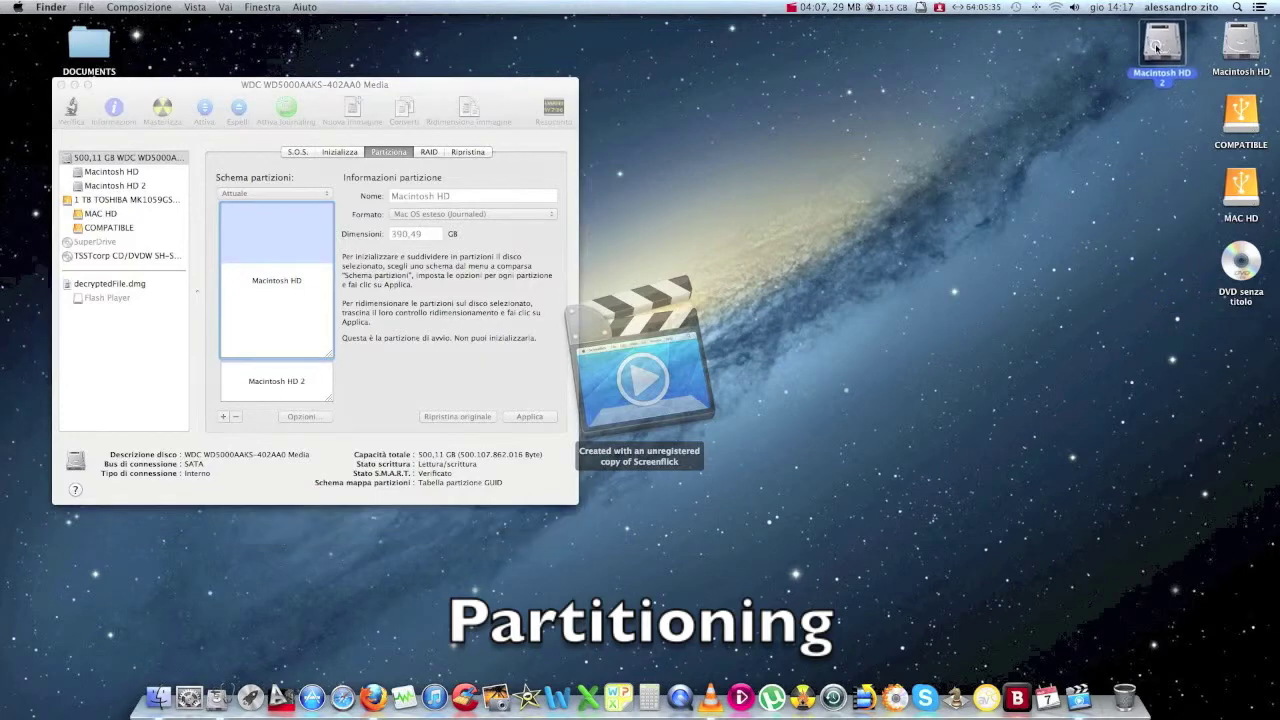
pyautogui.click(1158, 106)
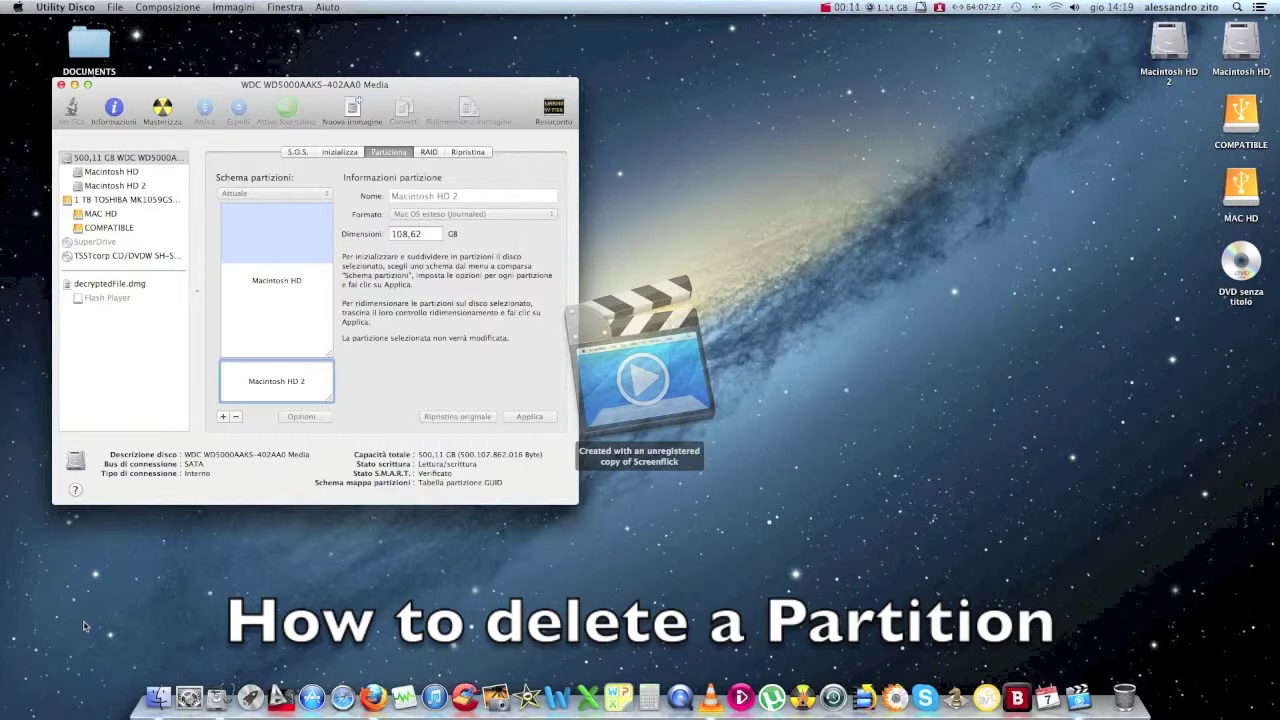
# - Delete the Macintosh HD 2 partition from the internal disk and confirm its removal
pyautogui.click(270, 331)
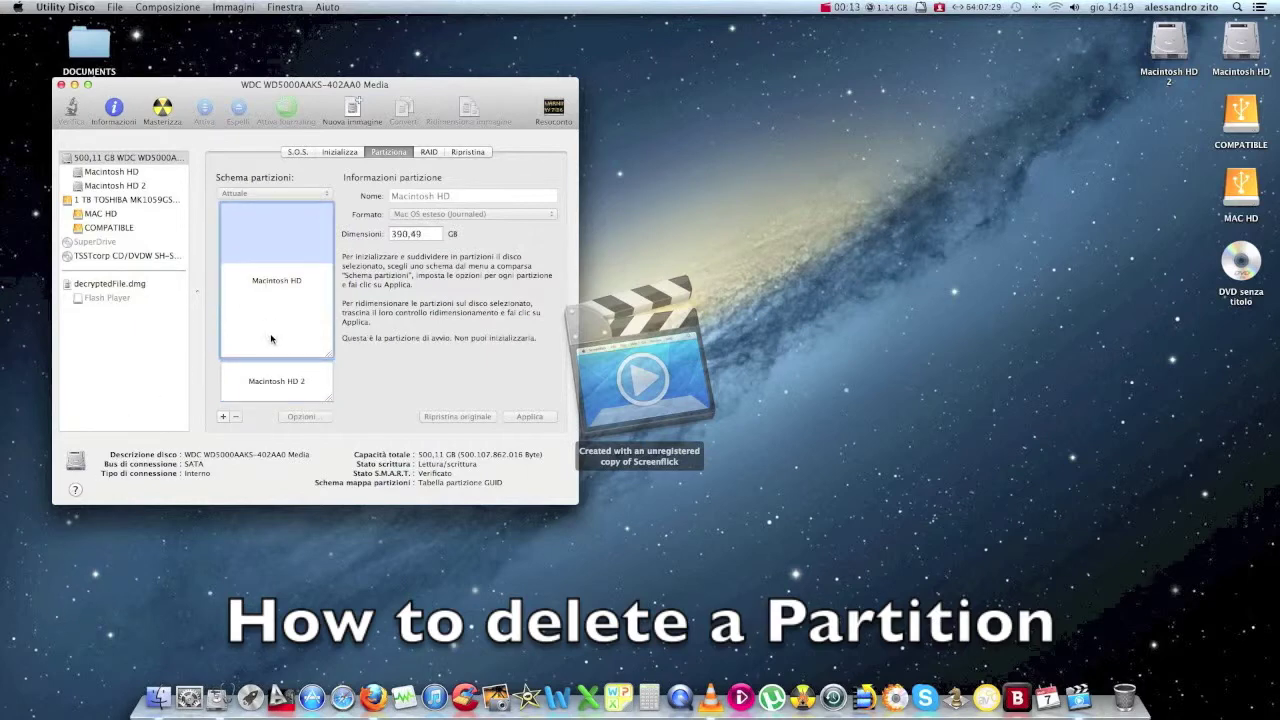
pyautogui.click(269, 376)
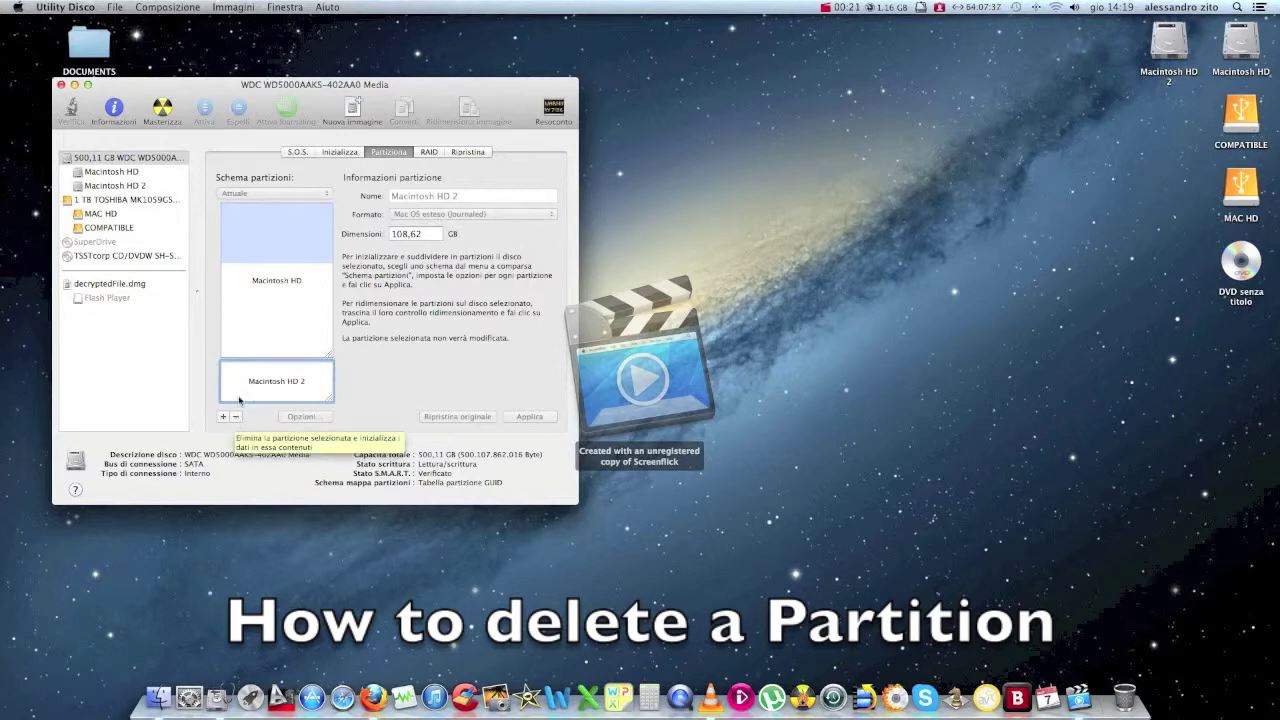
pyautogui.click(259, 332)
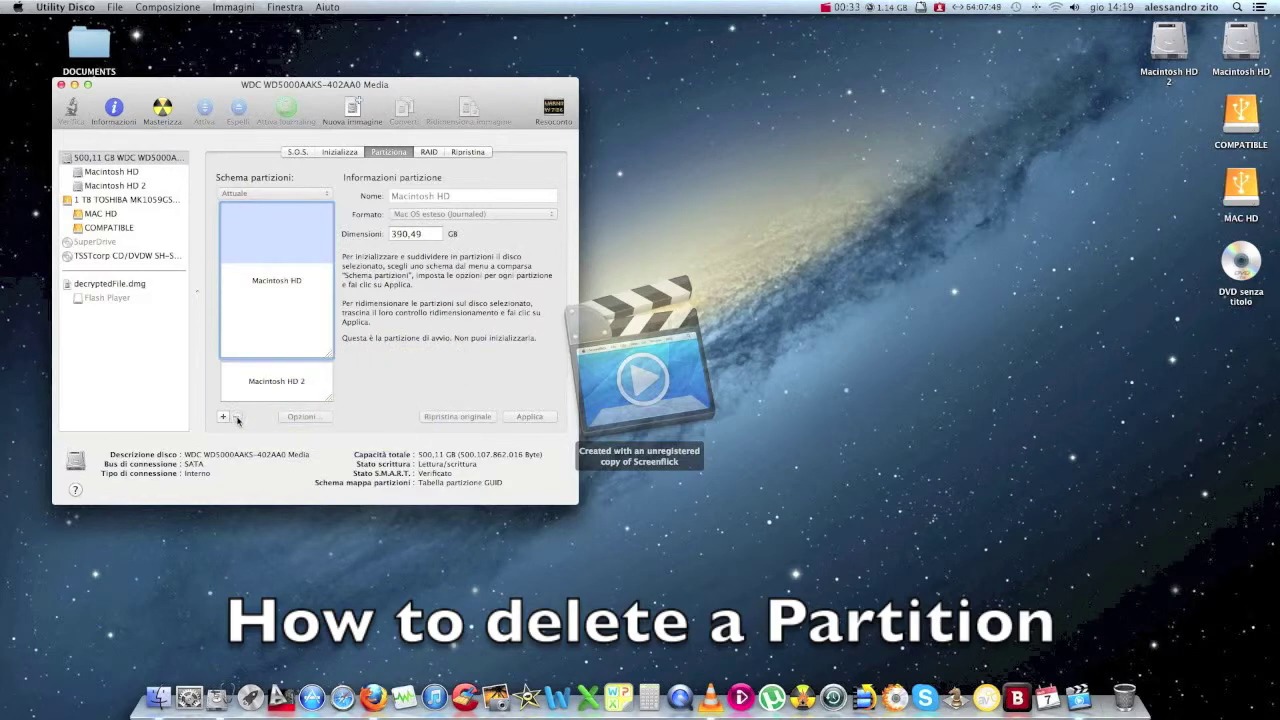
pyautogui.click(281, 392)
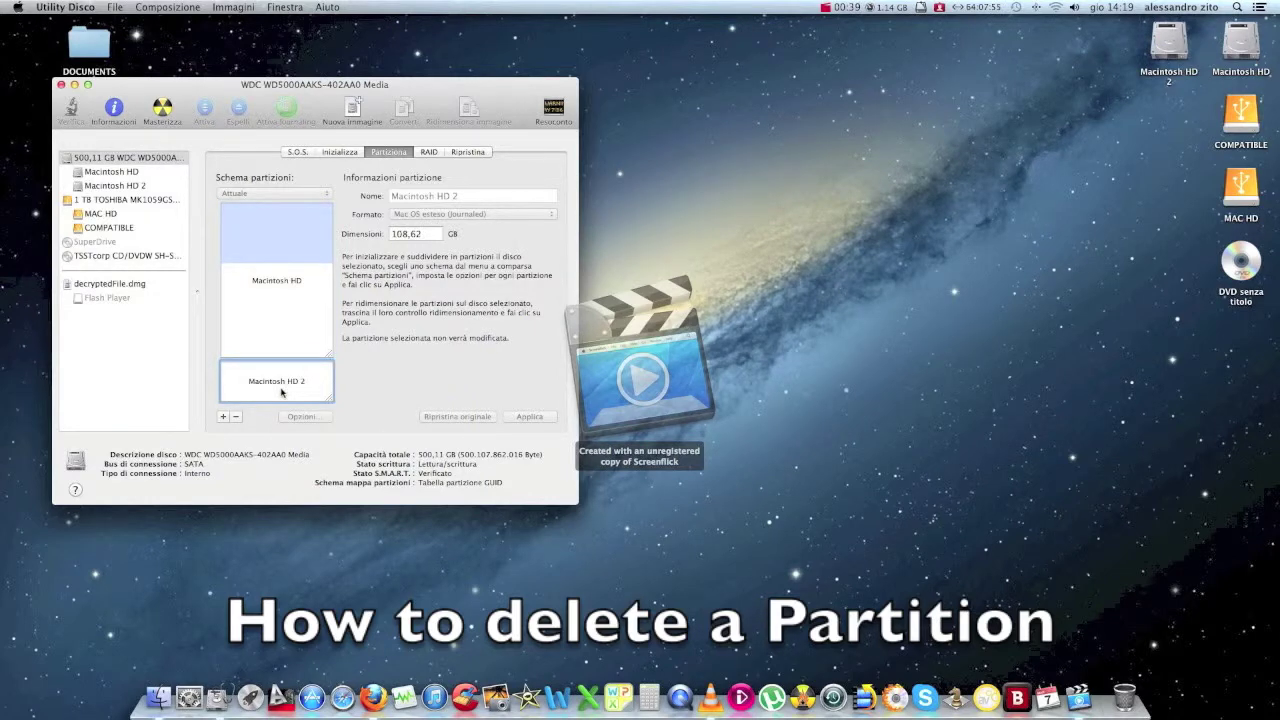
pyautogui.click(237, 417)
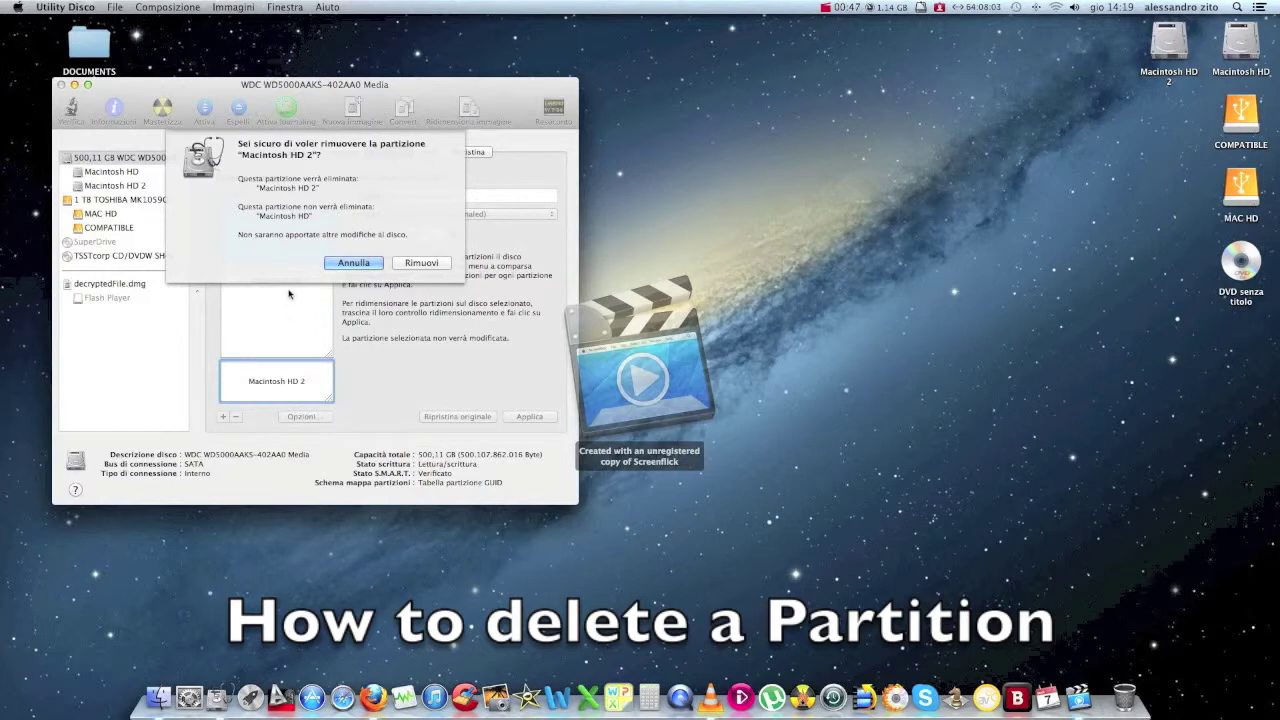
pyautogui.click(416, 264)
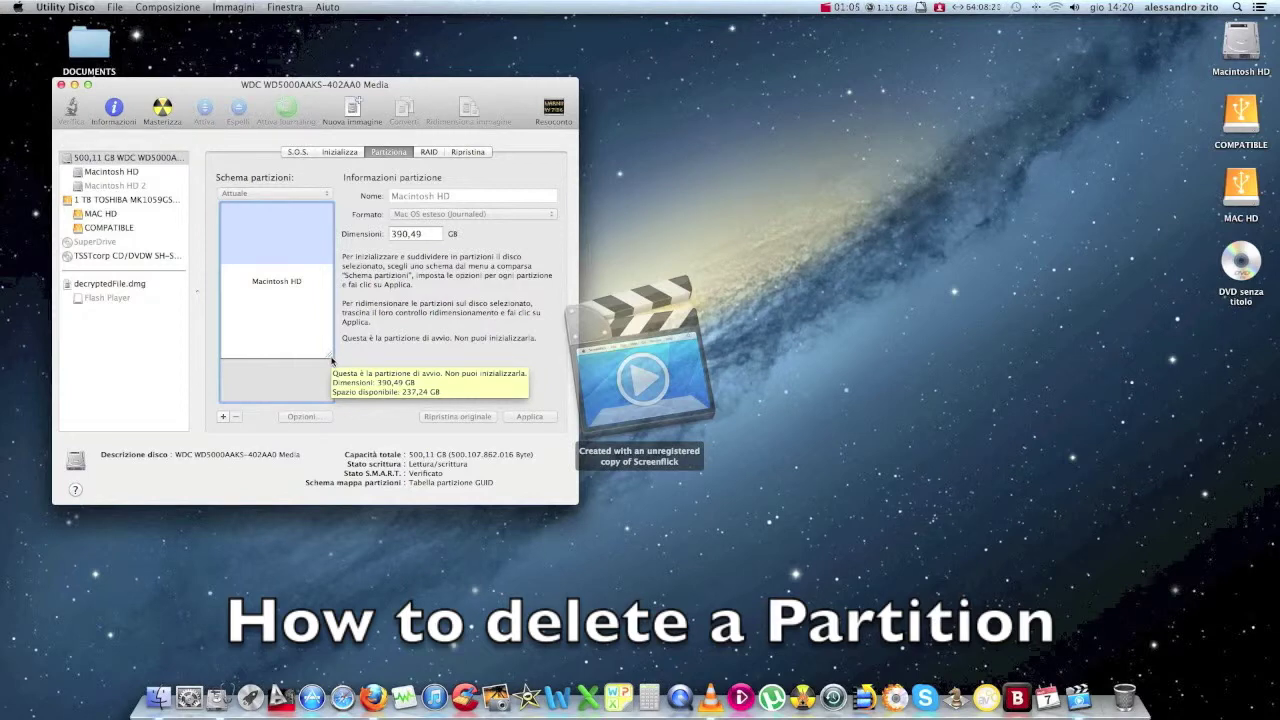
# - Extend the Macintosh HD partition over all the freed space of the internal disk and apply the partitioning
pyautogui.moveTo(331, 358); pyautogui.dragTo(334, 425)
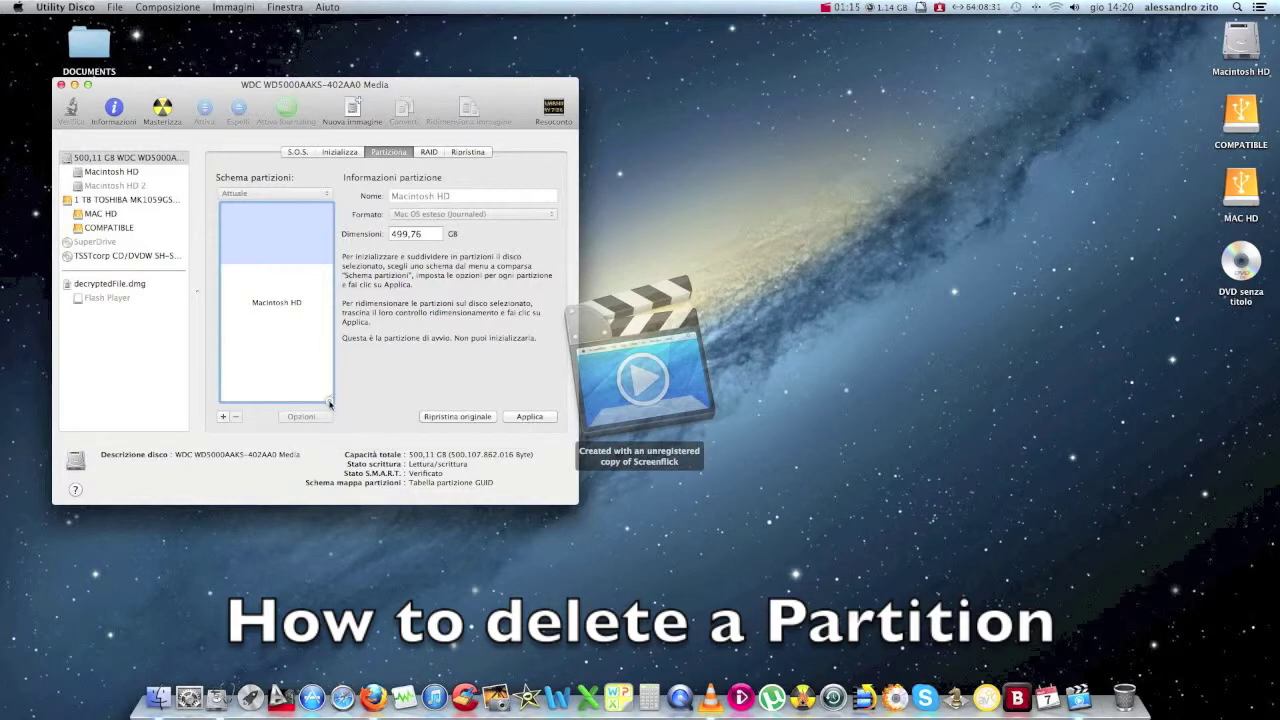
pyautogui.click(548, 418)
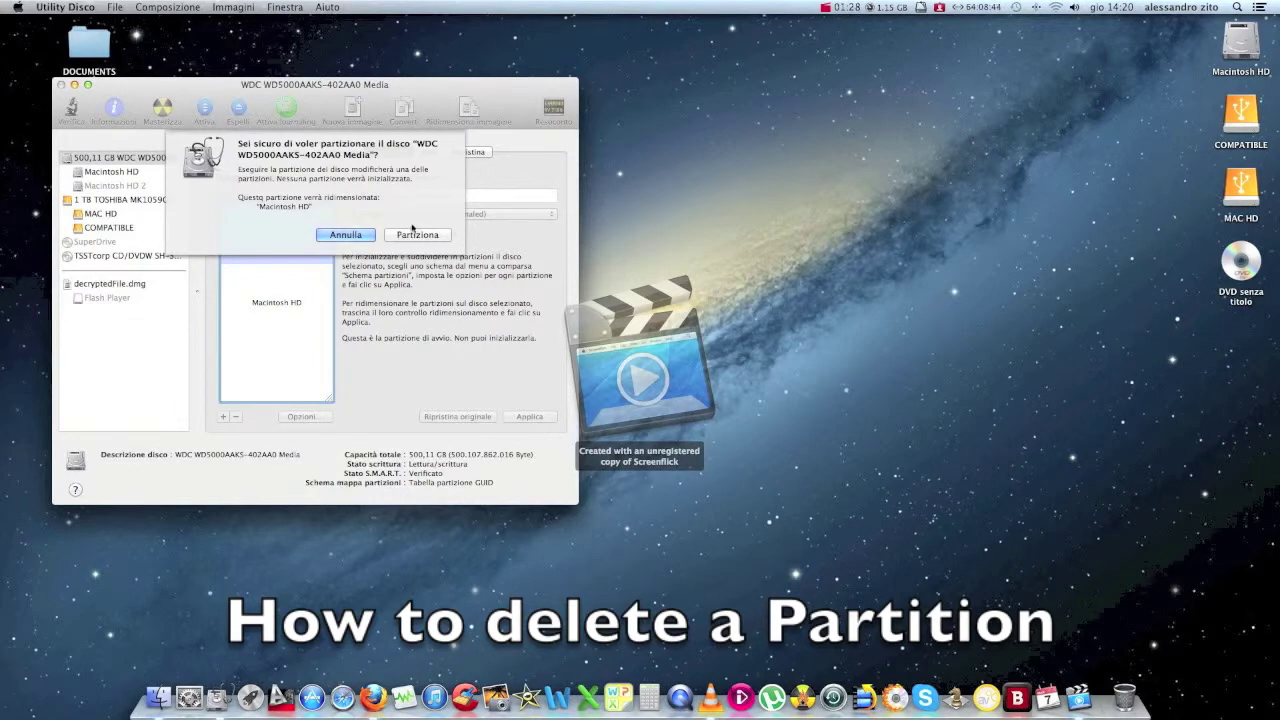
pyautogui.click(413, 235)
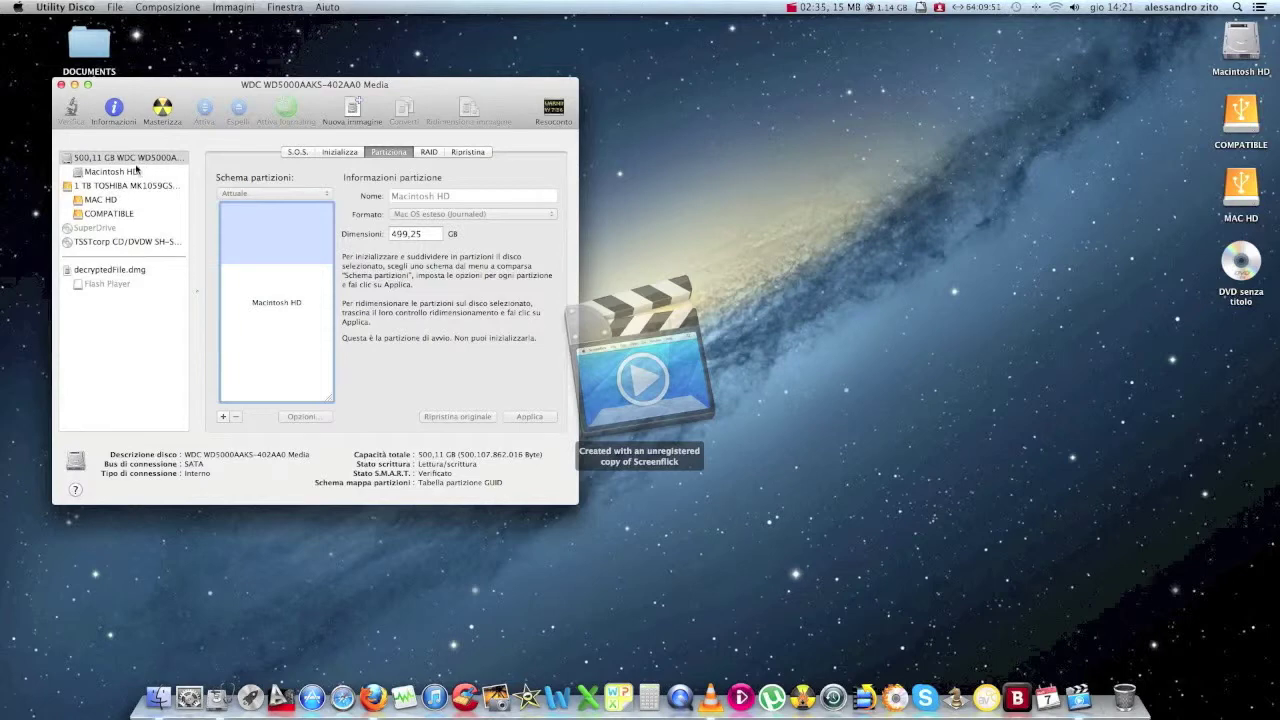
pyautogui.click(133, 160)
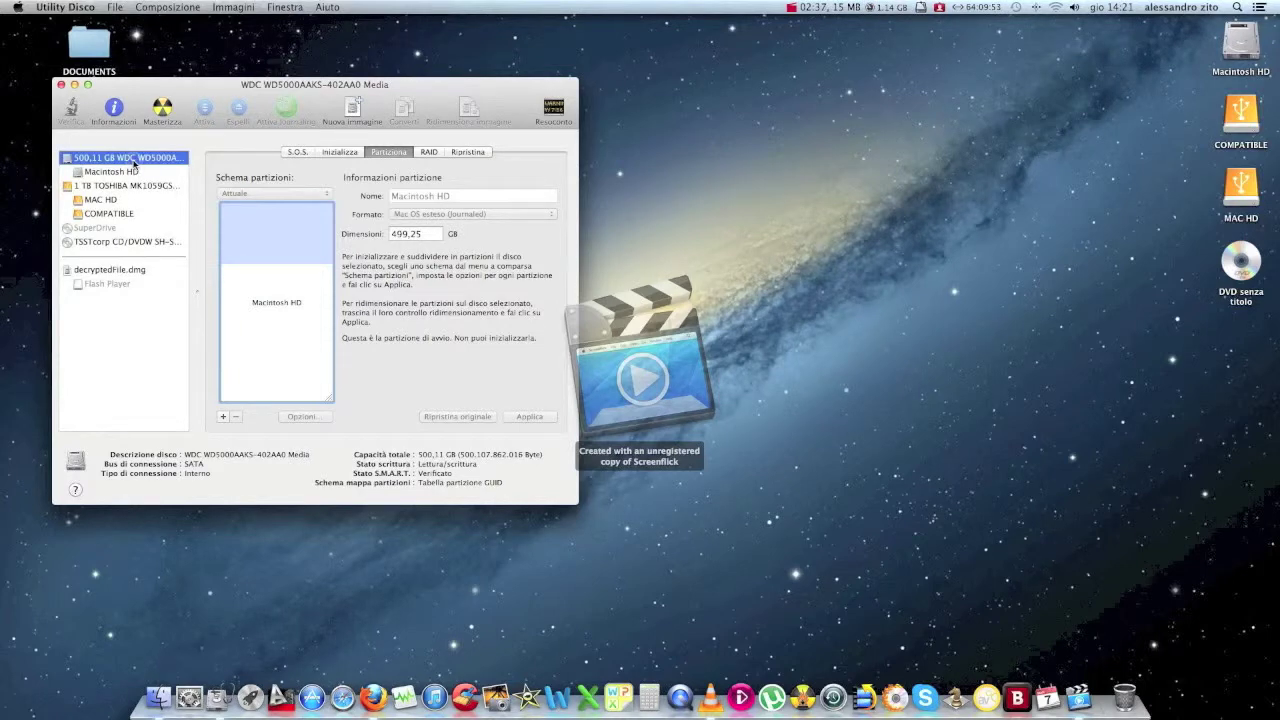
pyautogui.click(125, 186)
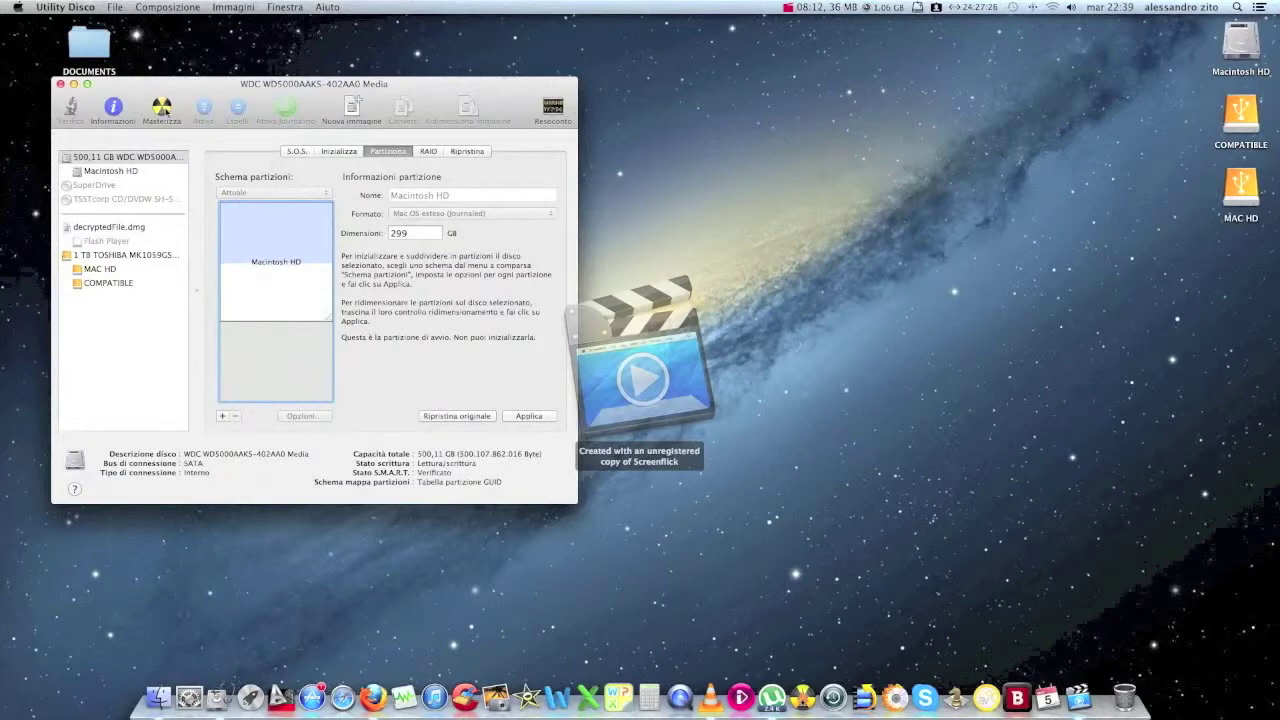
# - Start burning an image, browse the Documenti, Music and Immagini folders for one, and dismiss the chooser without selecting anything
pyautogui.click(162, 105)
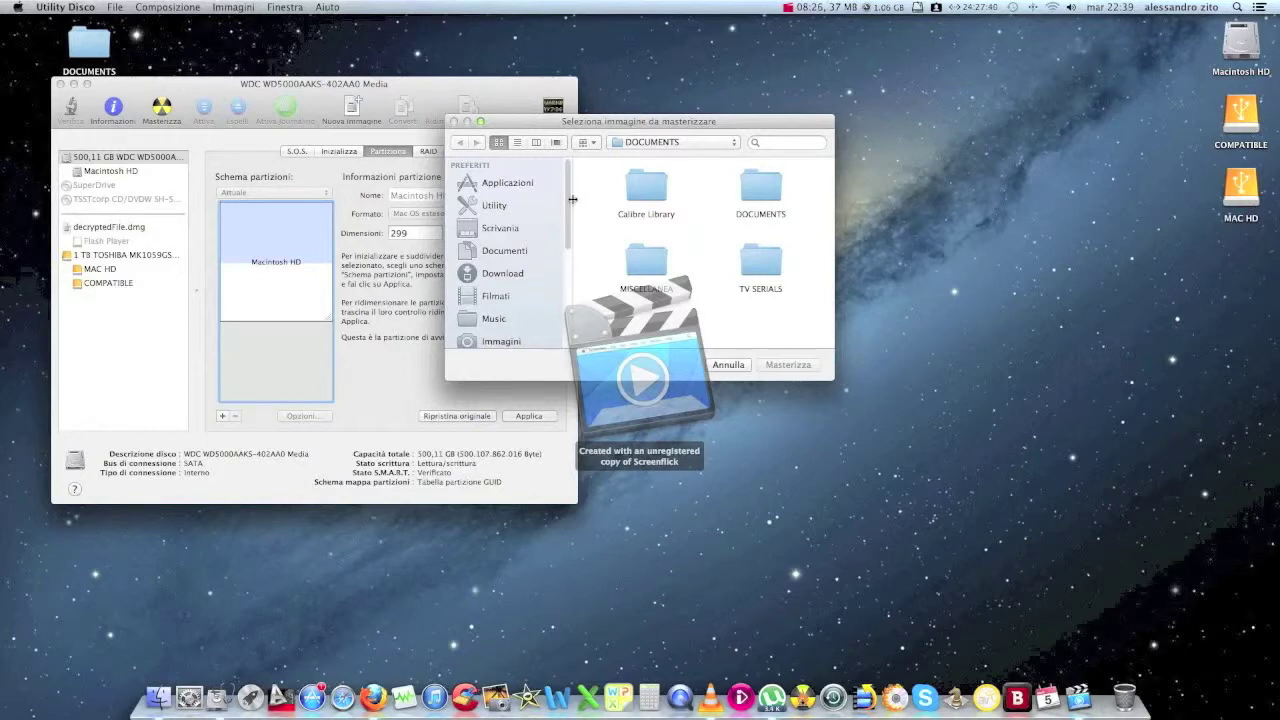
pyautogui.click(494, 250)
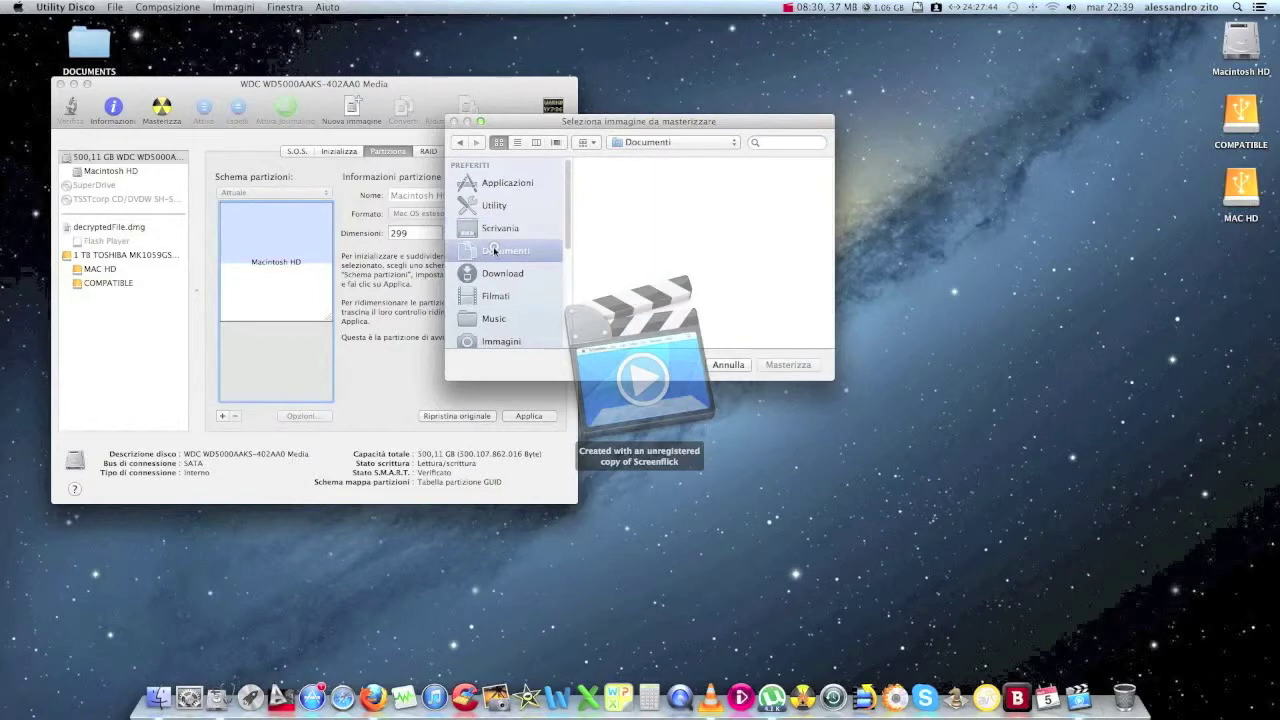
pyautogui.click(496, 297)
pyautogui.click(495, 340)
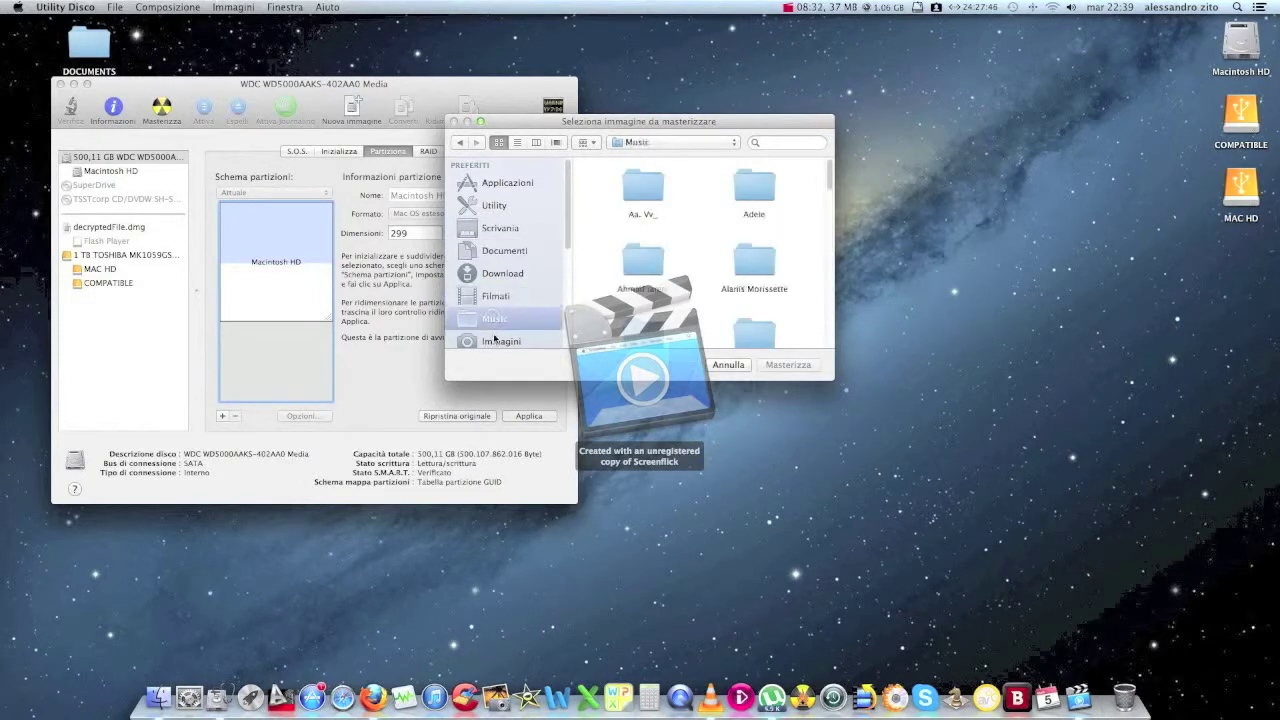
pyautogui.moveTo(546, 128); pyautogui.dragTo(215, 85)
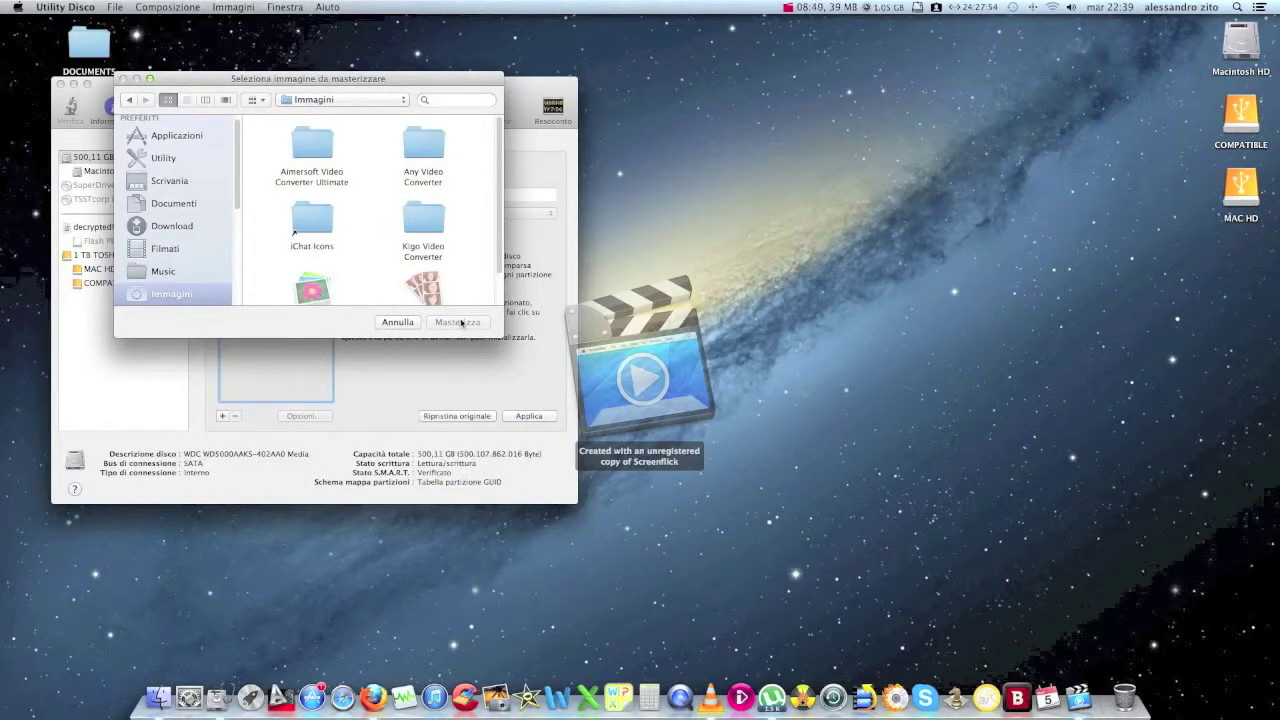
pyautogui.click(396, 324)
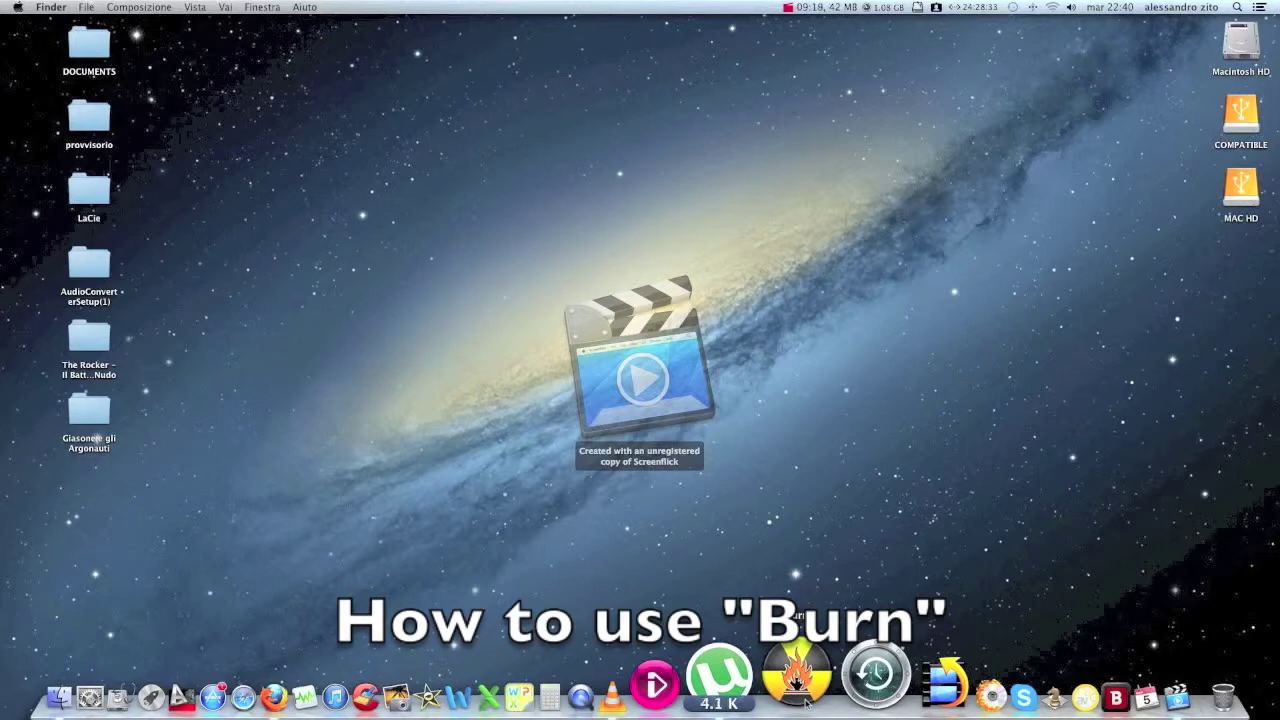
# - Switch to the Burn application and move its window closer to the desktop folders
pyautogui.click(806, 701)
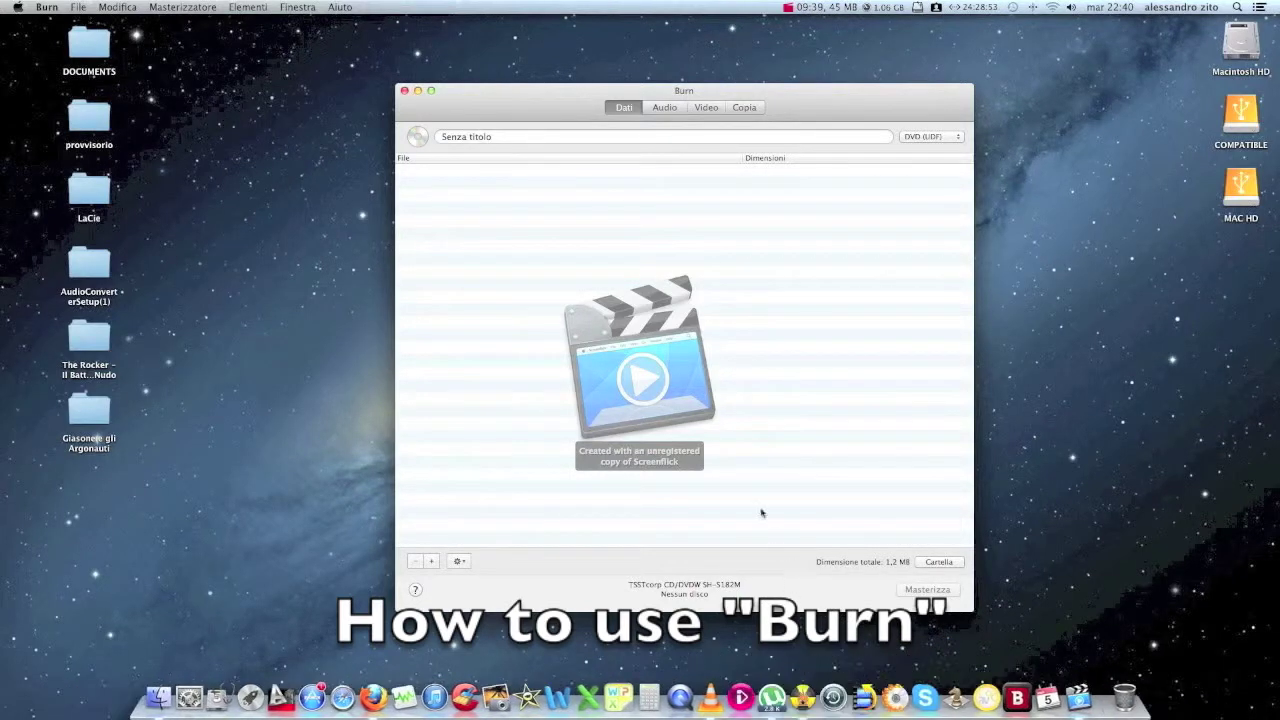
pyautogui.moveTo(594, 85); pyautogui.dragTo(245, 68)
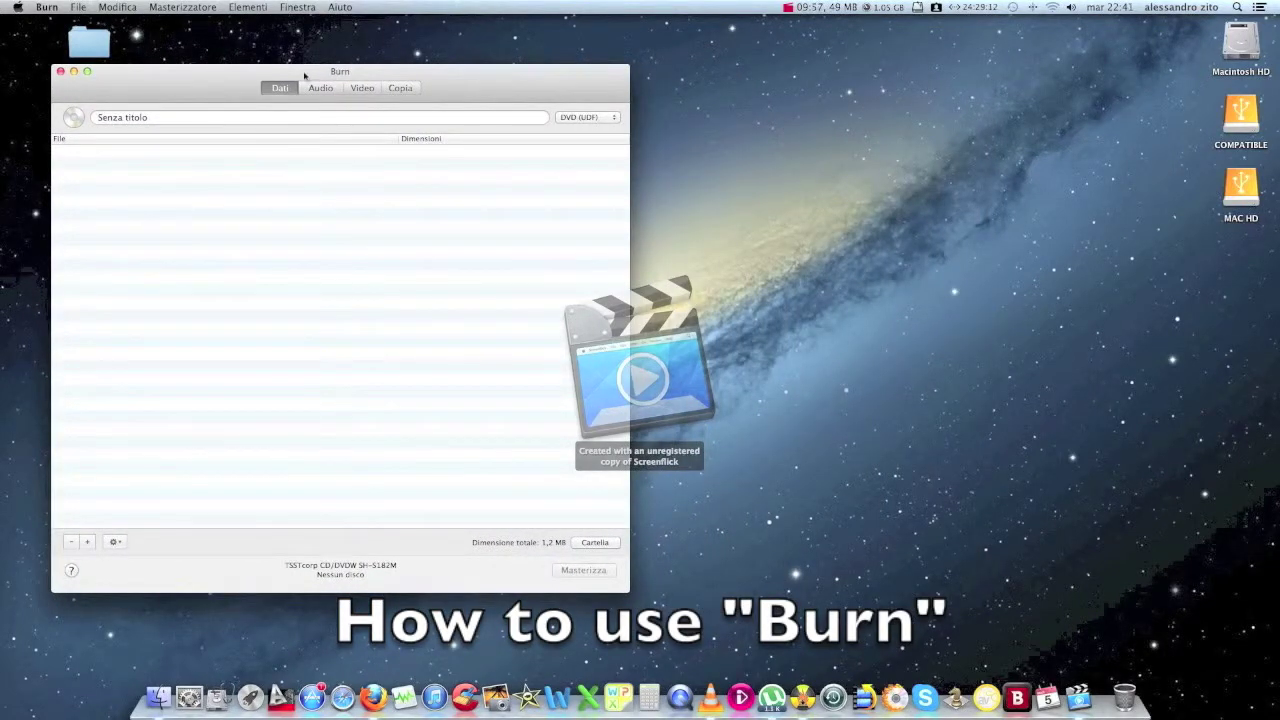
pyautogui.moveTo(300, 71); pyautogui.dragTo(357, 63)
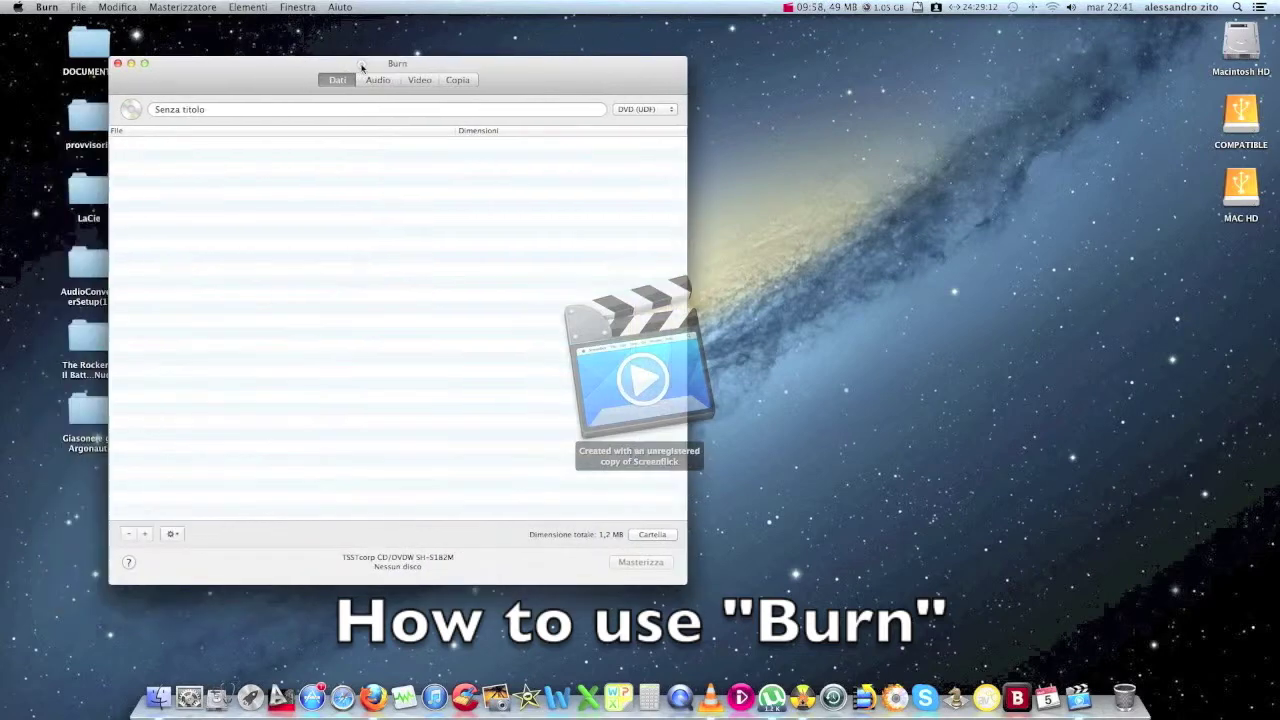
# - Clear the default title of the data disc
pyautogui.doubleClick(319, 109)
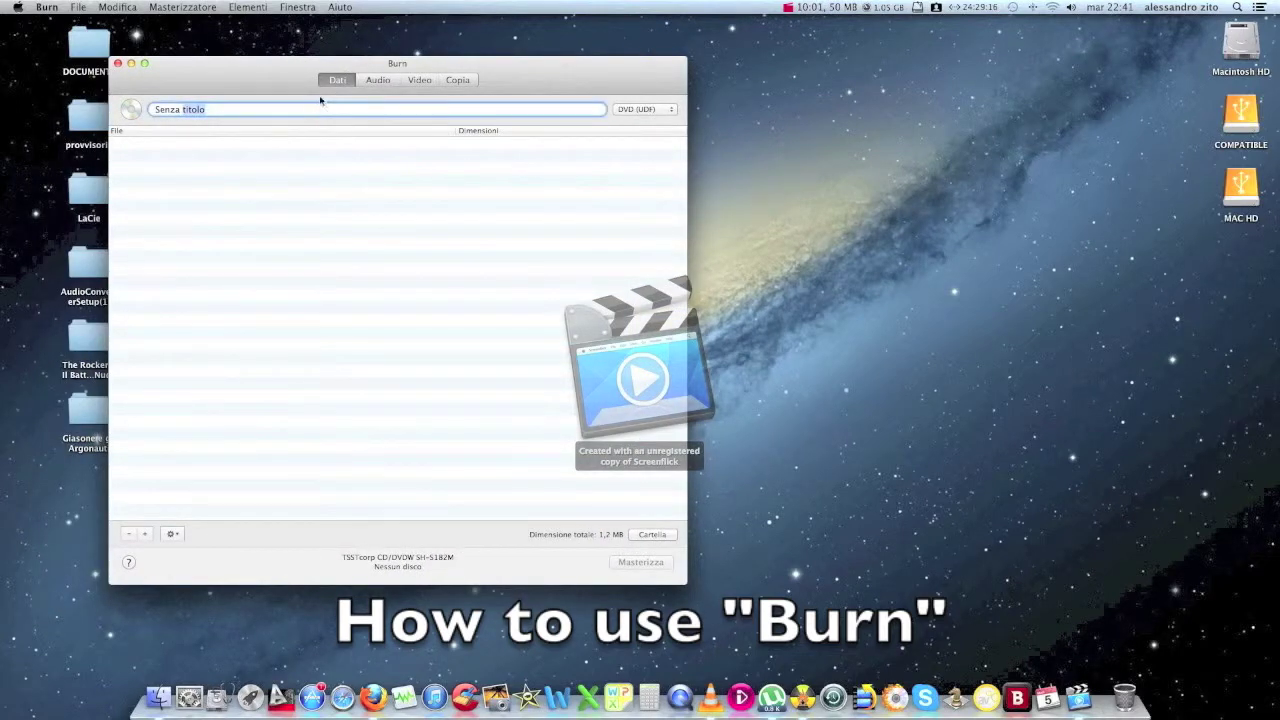
pyautogui.press('BackSpace')
pyautogui.press('BackSpace')
pyautogui.press('BackSpace')
pyautogui.press('BackSpace')
pyautogui.press('BackSpace')
pyautogui.press('BackSpace')
pyautogui.press('BackSpace')
# - Review the data disc formats without choosing a different one, and look through the Audio, Video and Copia modes before returning to Dati
pyautogui.click(643, 109)
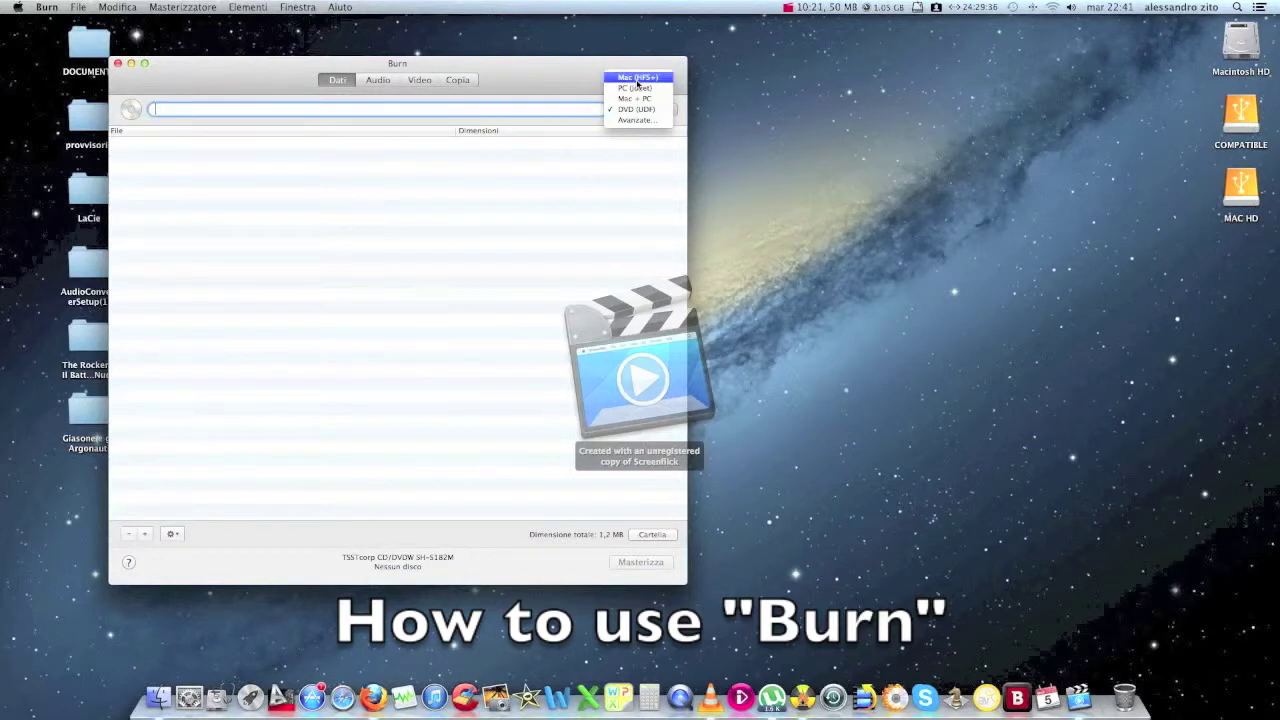
pyautogui.click(359, 195)
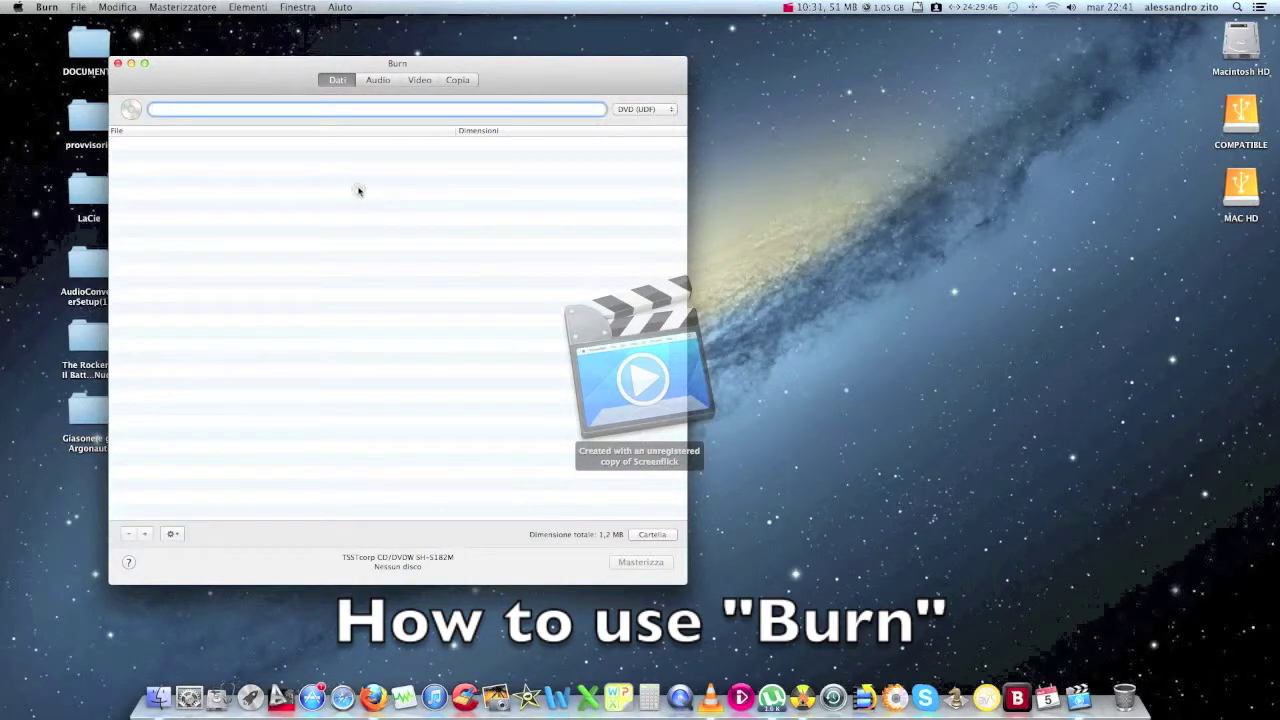
pyautogui.click(369, 84)
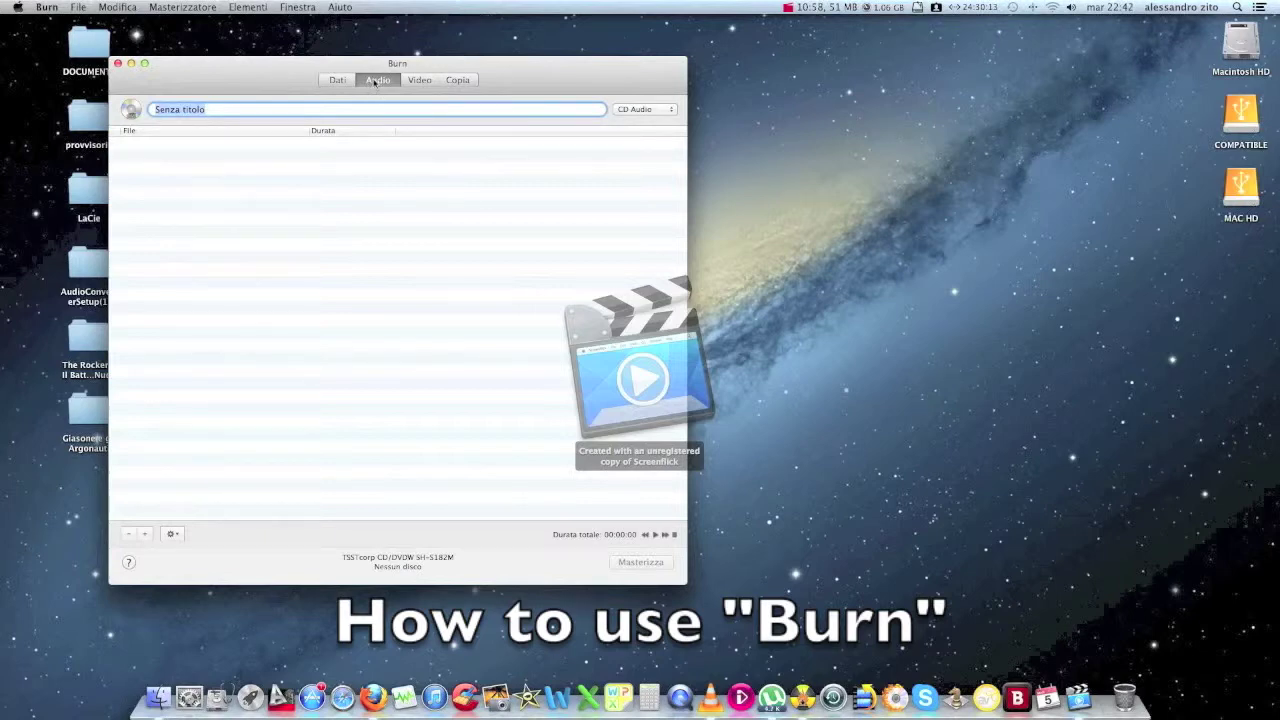
pyautogui.click(422, 86)
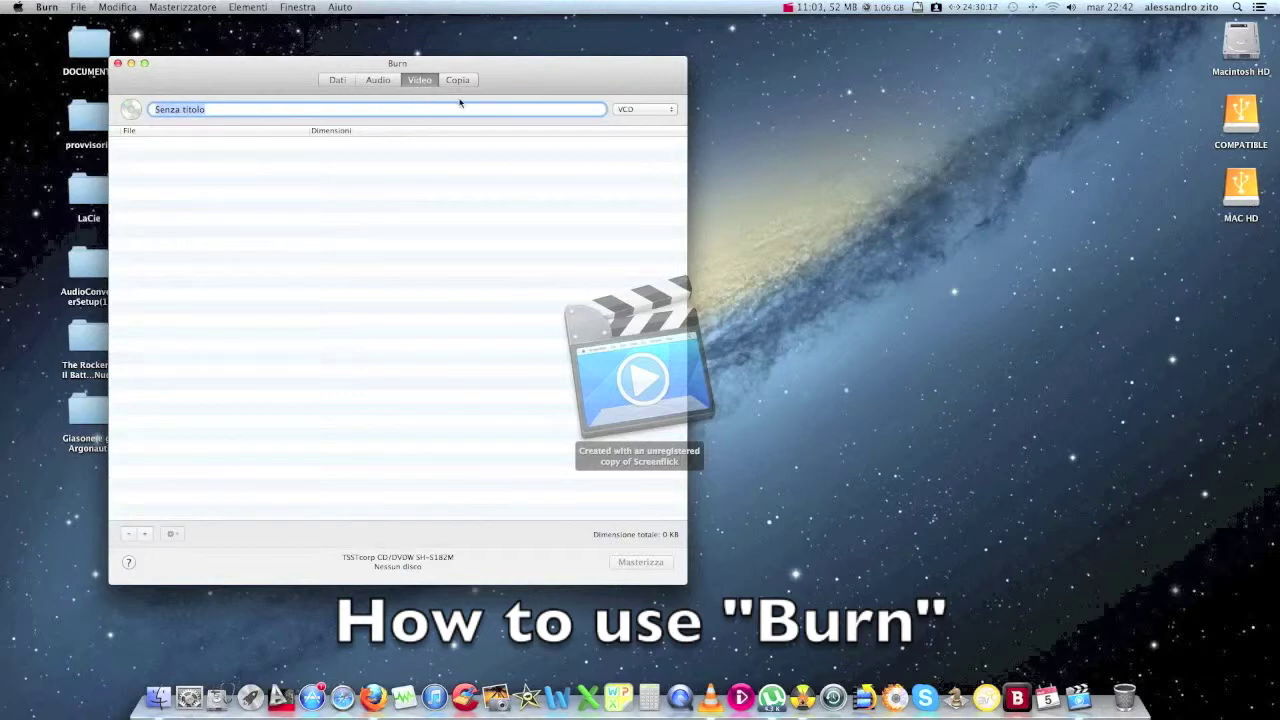
pyautogui.click(460, 84)
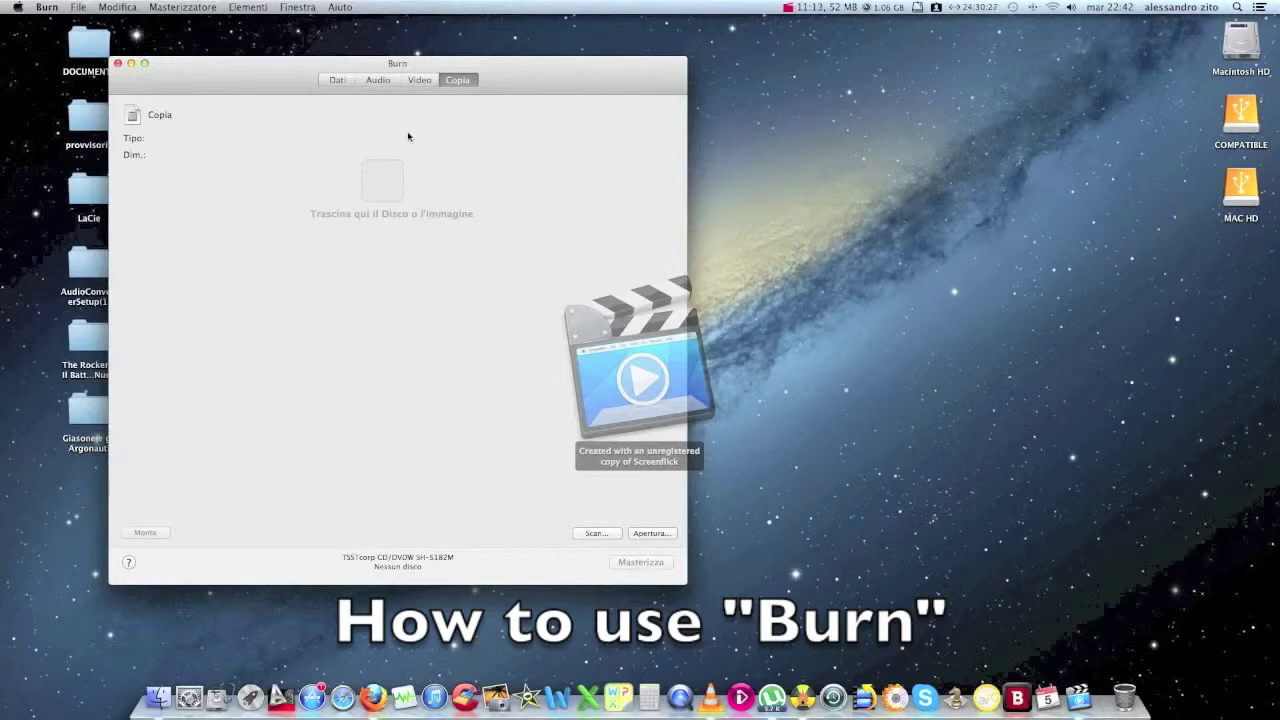
pyautogui.click(421, 81)
pyautogui.click(385, 83)
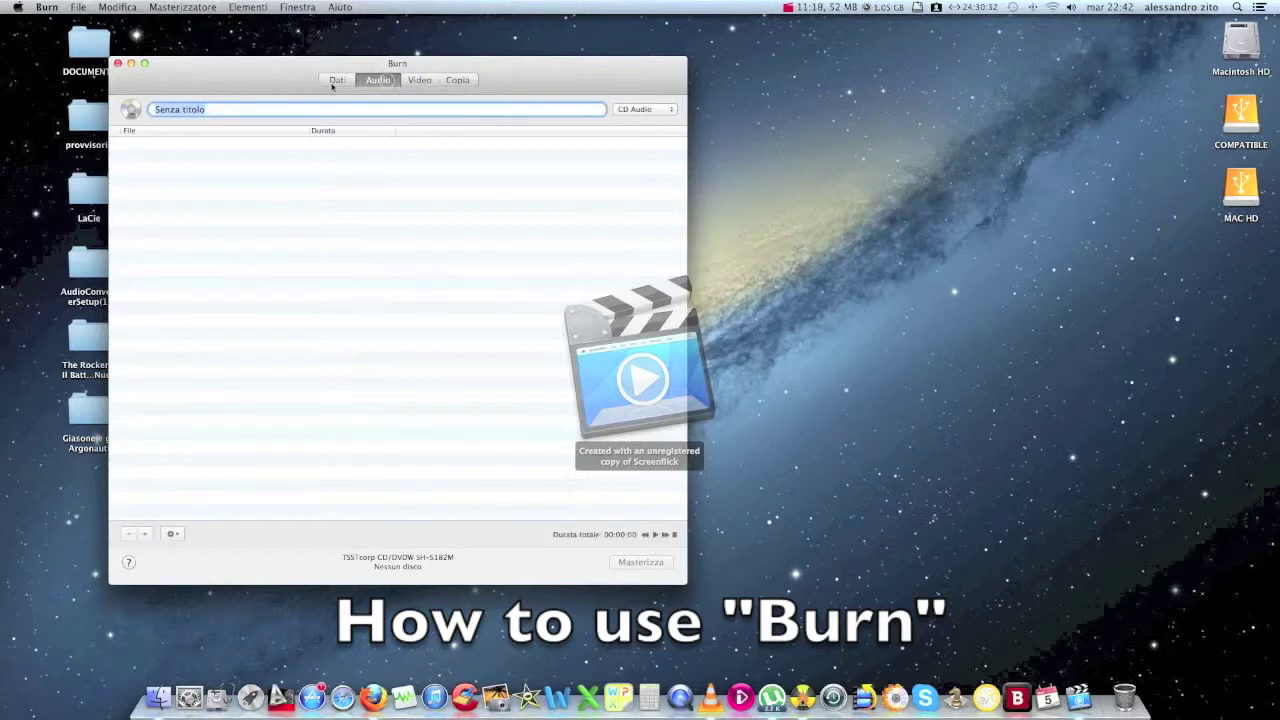
pyautogui.click(335, 81)
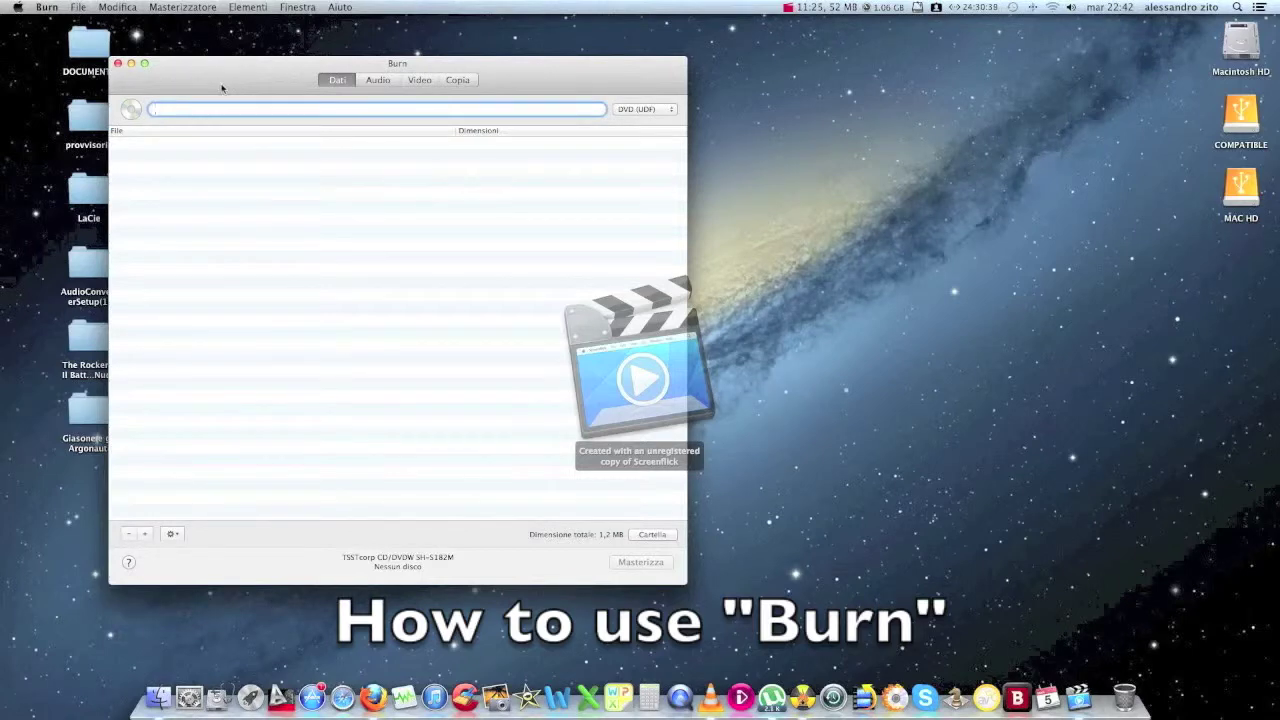
# - Uncover the desktop folders and add the DOCUMENTS folder to the data disc's file list
pyautogui.moveTo(222, 88); pyautogui.dragTo(315, 103)
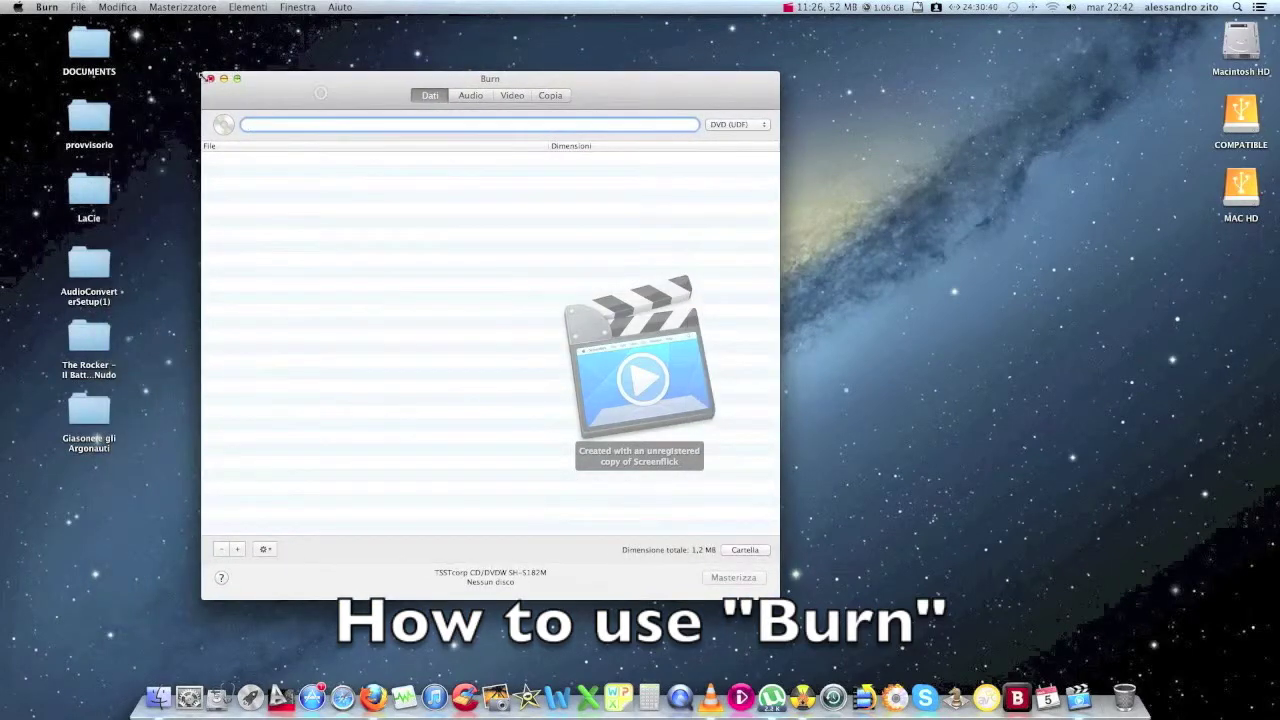
pyautogui.click(96, 44)
pyautogui.moveTo(96, 44)
pyautogui.mouseDown()
pyautogui.moveTo(223, 214)
pyautogui.moveTo(344, 223)
pyautogui.mouseUp()
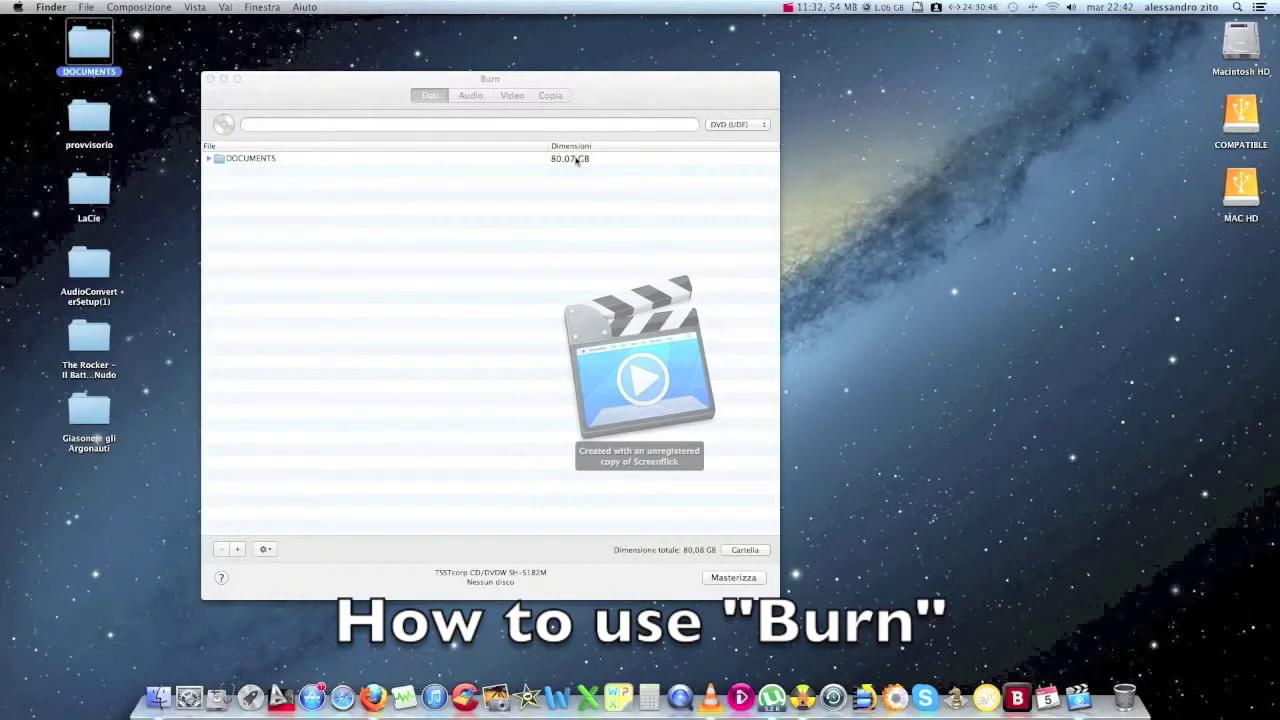
pyautogui.click(576, 160)
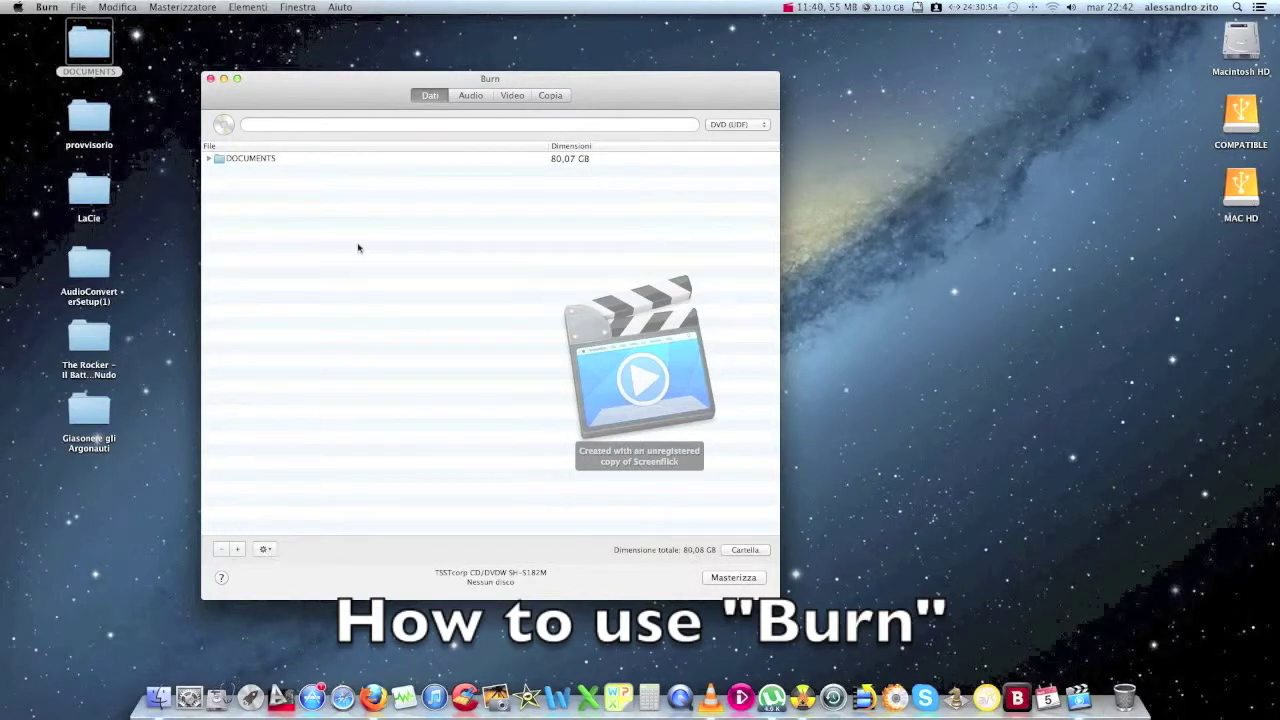
# - Remove the DOCUMENTS folder from the data disc's file list
pyautogui.click(231, 160)
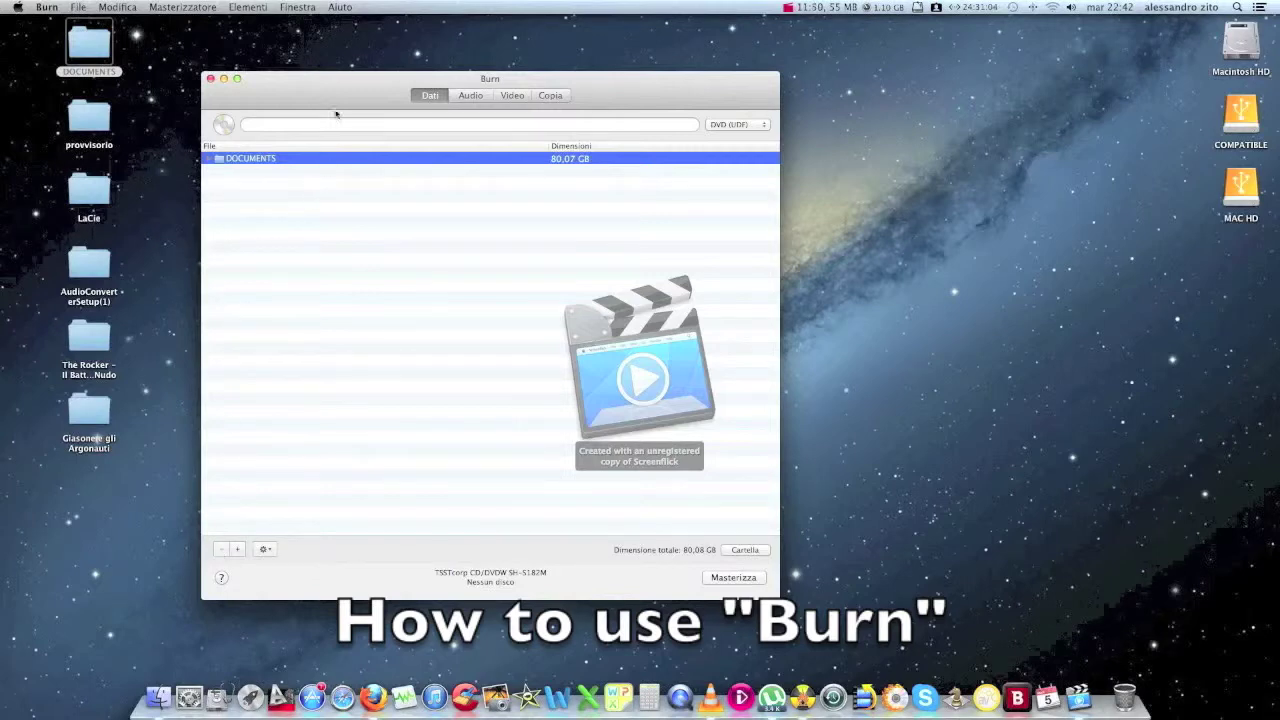
pyautogui.moveTo(331, 96); pyautogui.dragTo(217, 83)
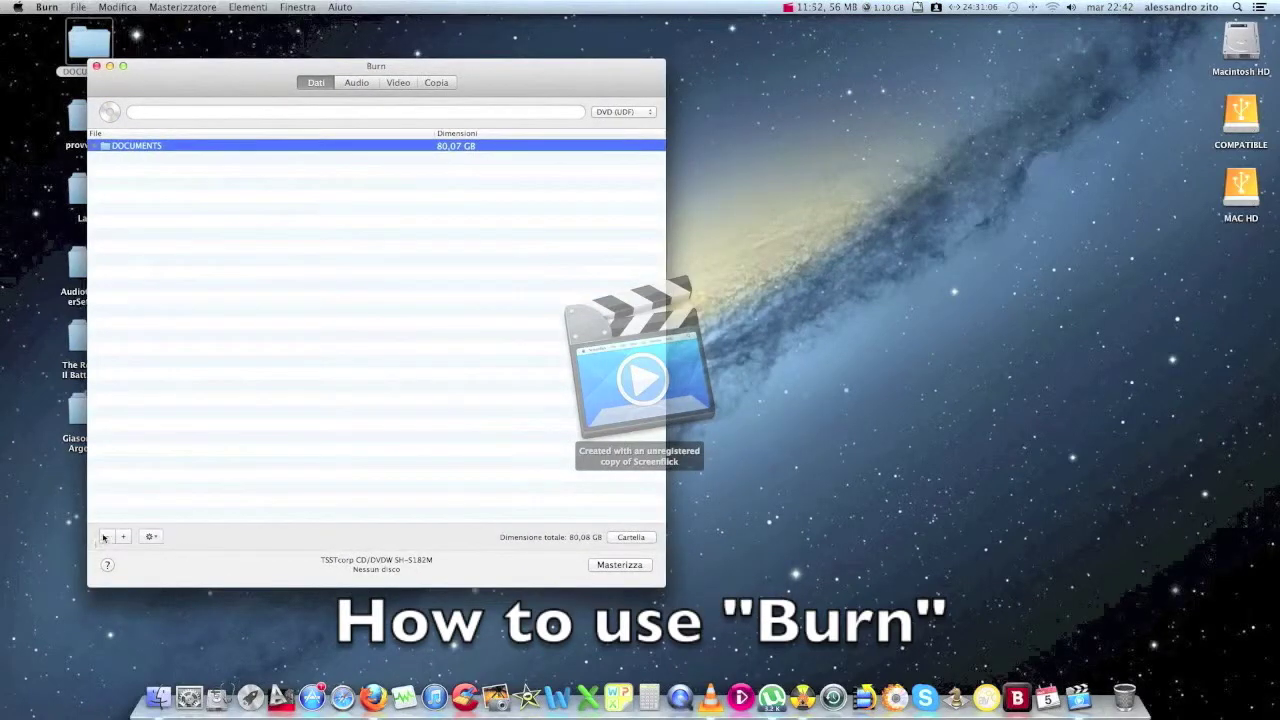
pyautogui.click(106, 537)
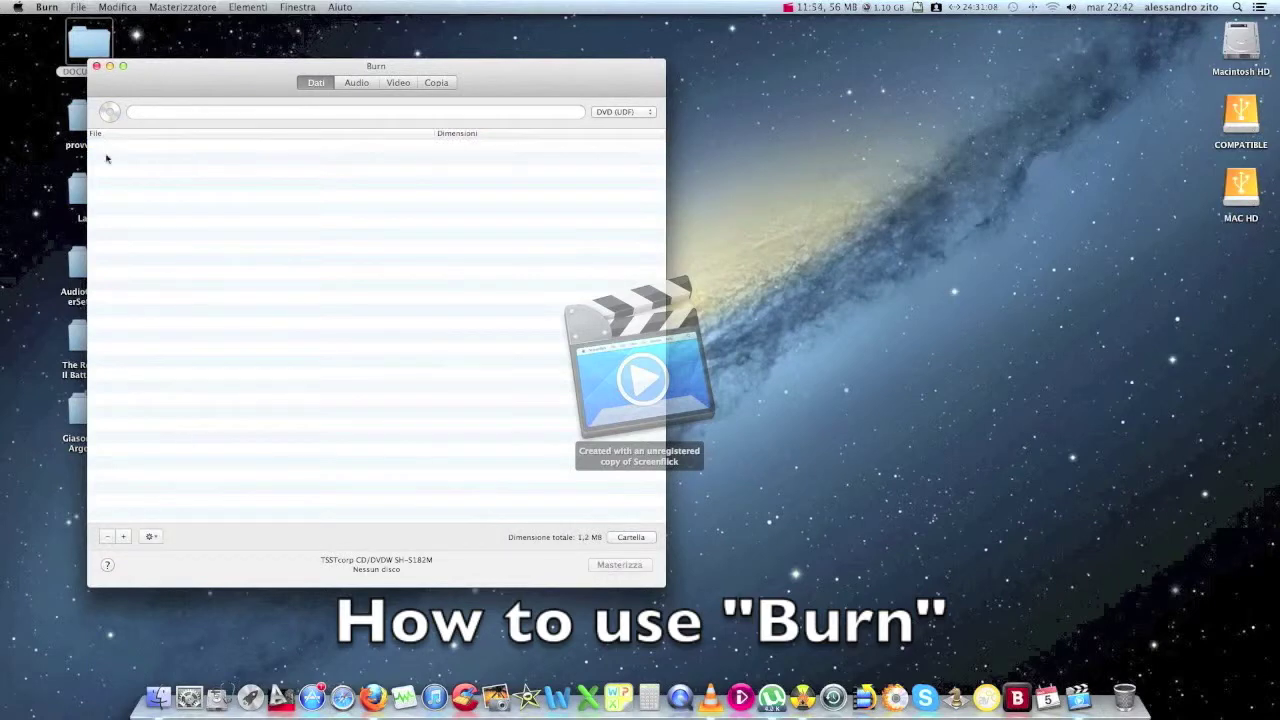
pyautogui.moveTo(198, 81); pyautogui.dragTo(203, 95)
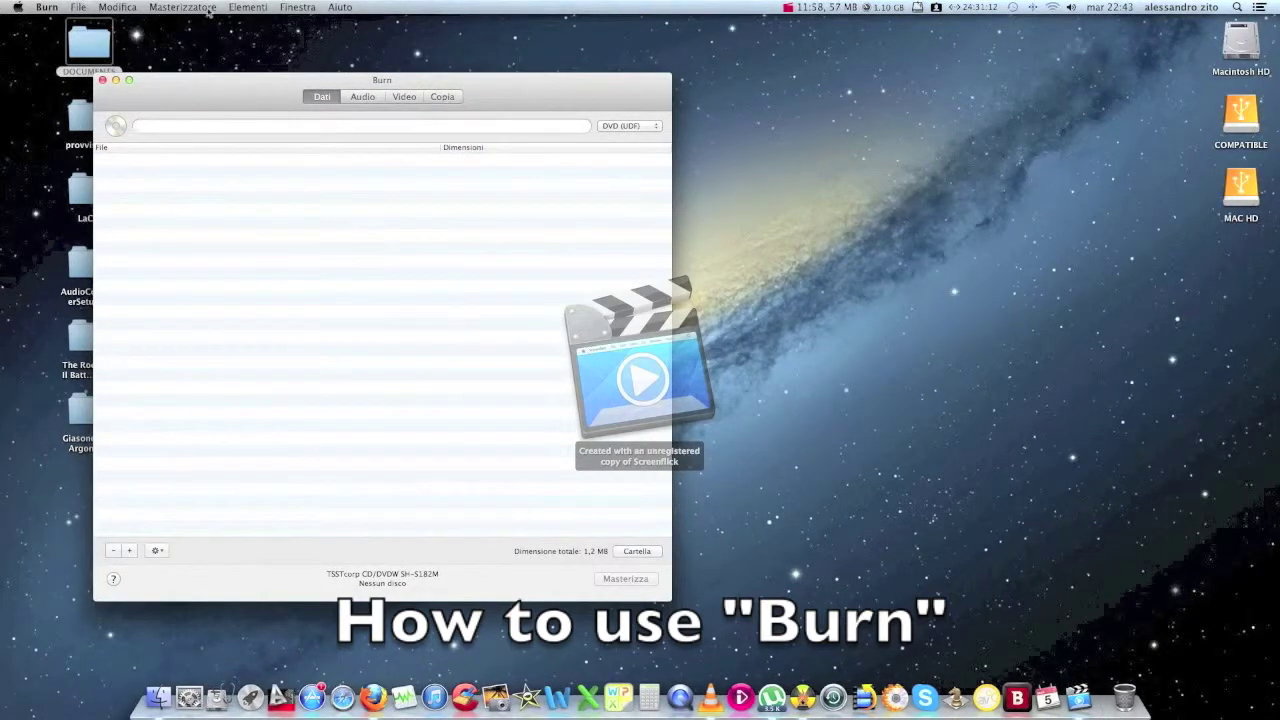
pyautogui.moveTo(243, 98); pyautogui.dragTo(249, 64)
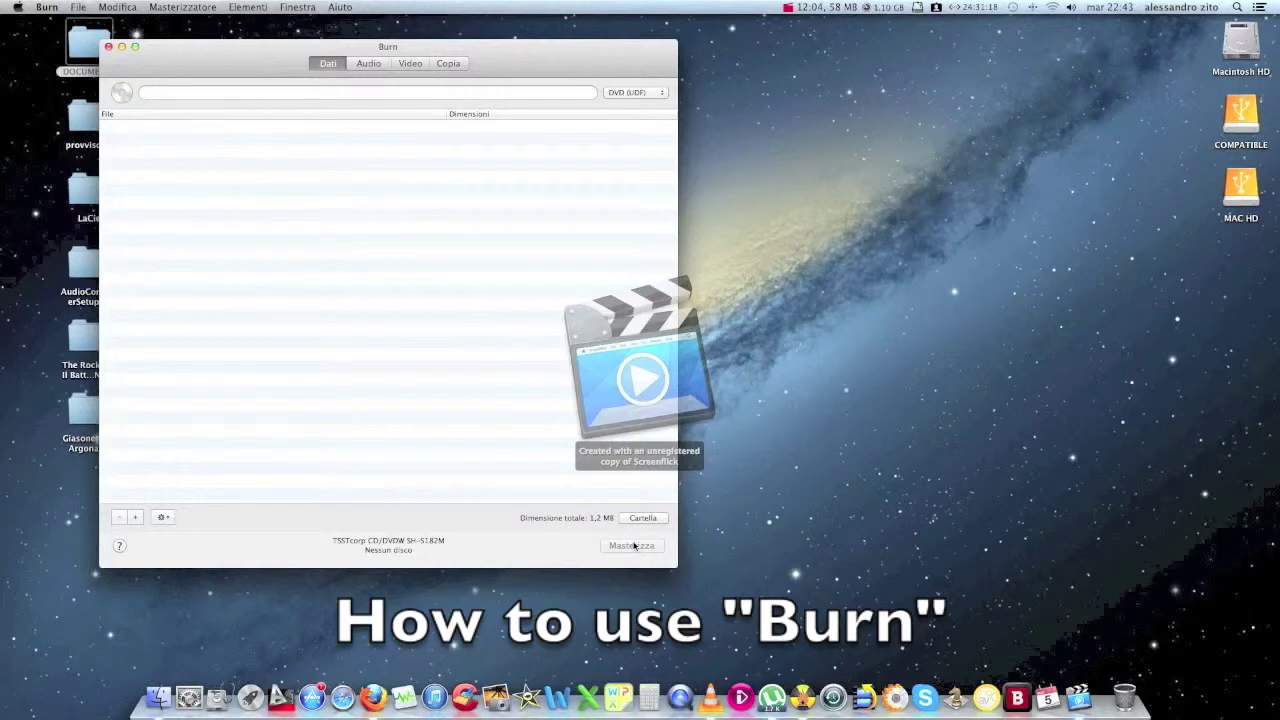
# - Close the Burn window and open Disk Utility (Utility Disco) with the TSSTcorp CD/DVDW drive selected
pyautogui.moveTo(233, 55); pyautogui.dragTo(216, 67)
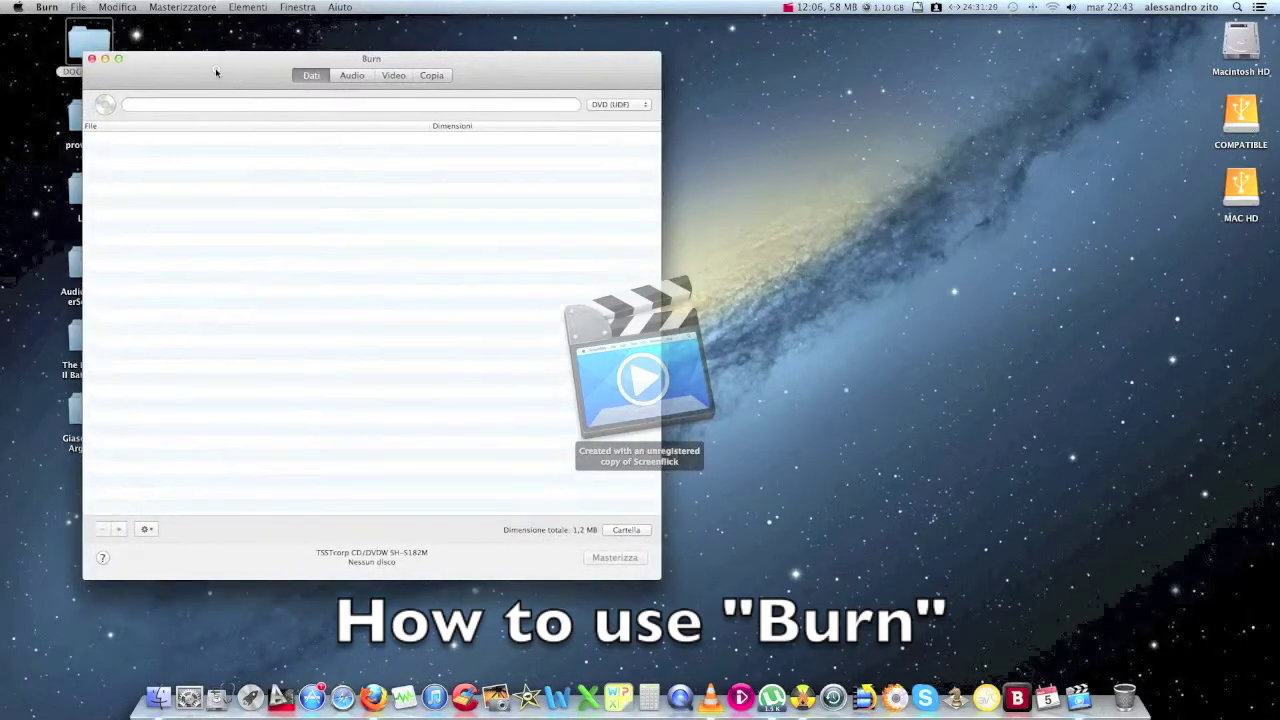
pyautogui.click(91, 59)
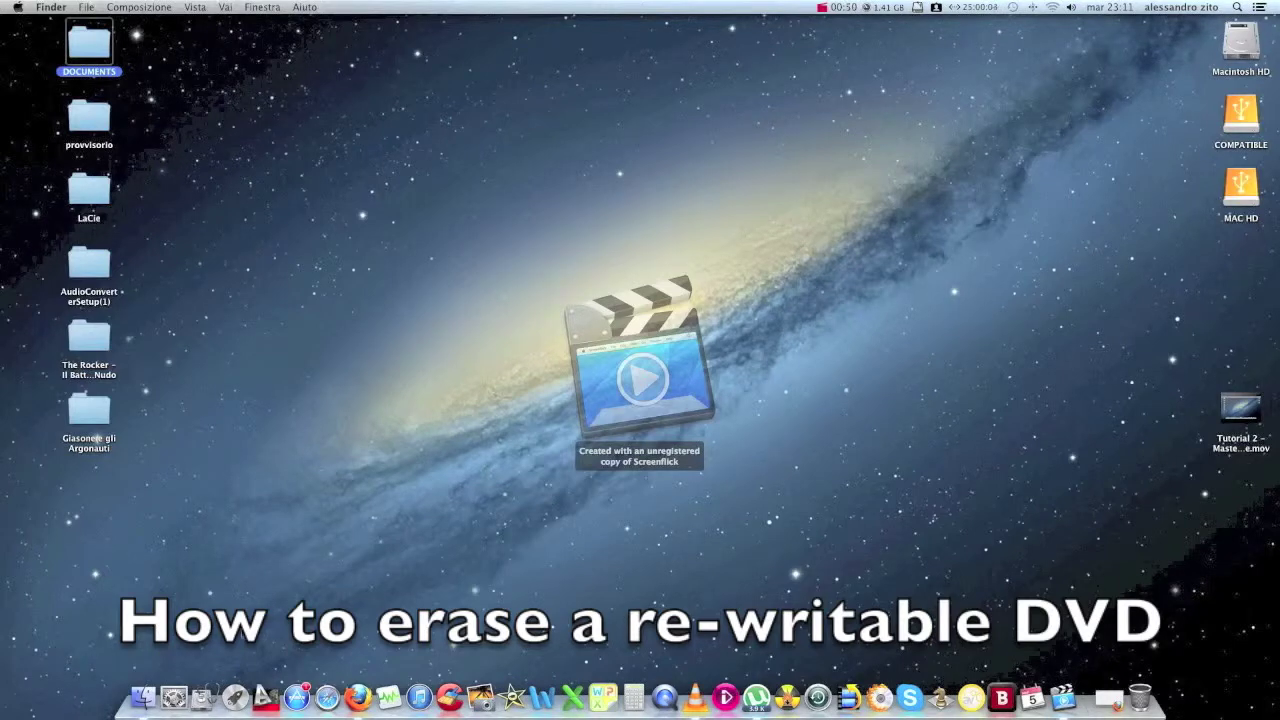
pyautogui.click(210, 680)
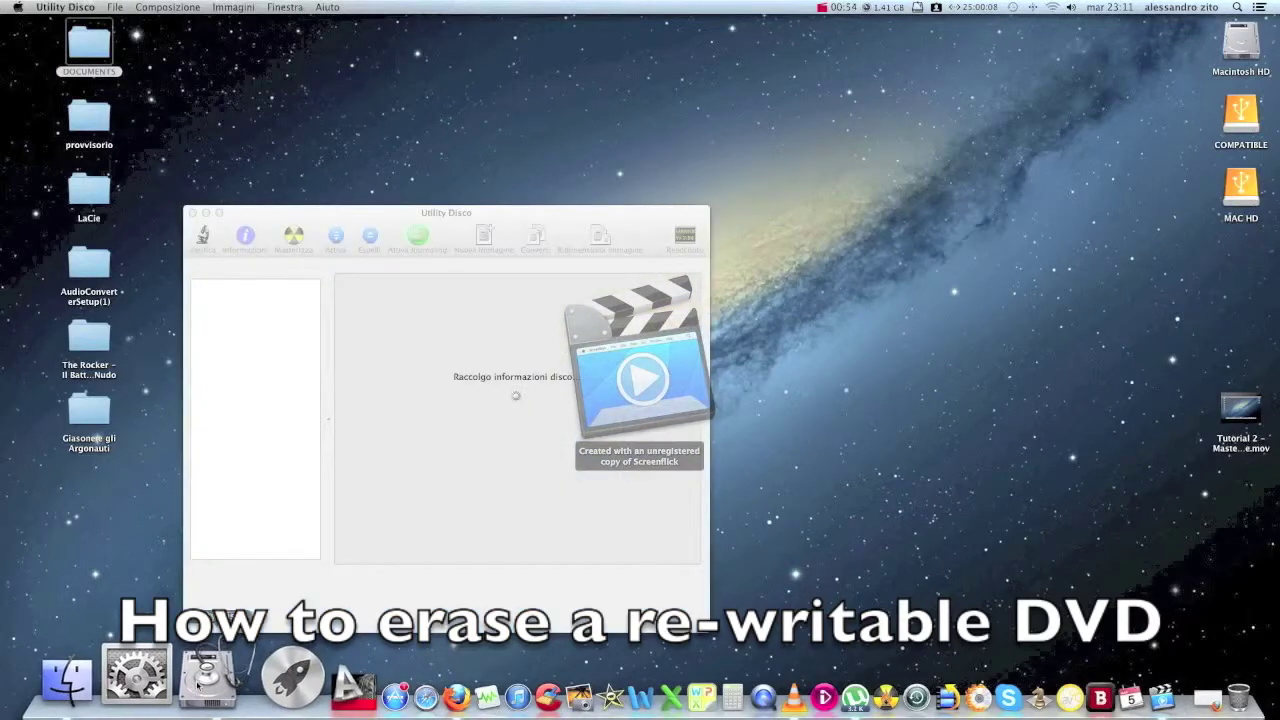
pyautogui.moveTo(358, 216); pyautogui.dragTo(224, 122)
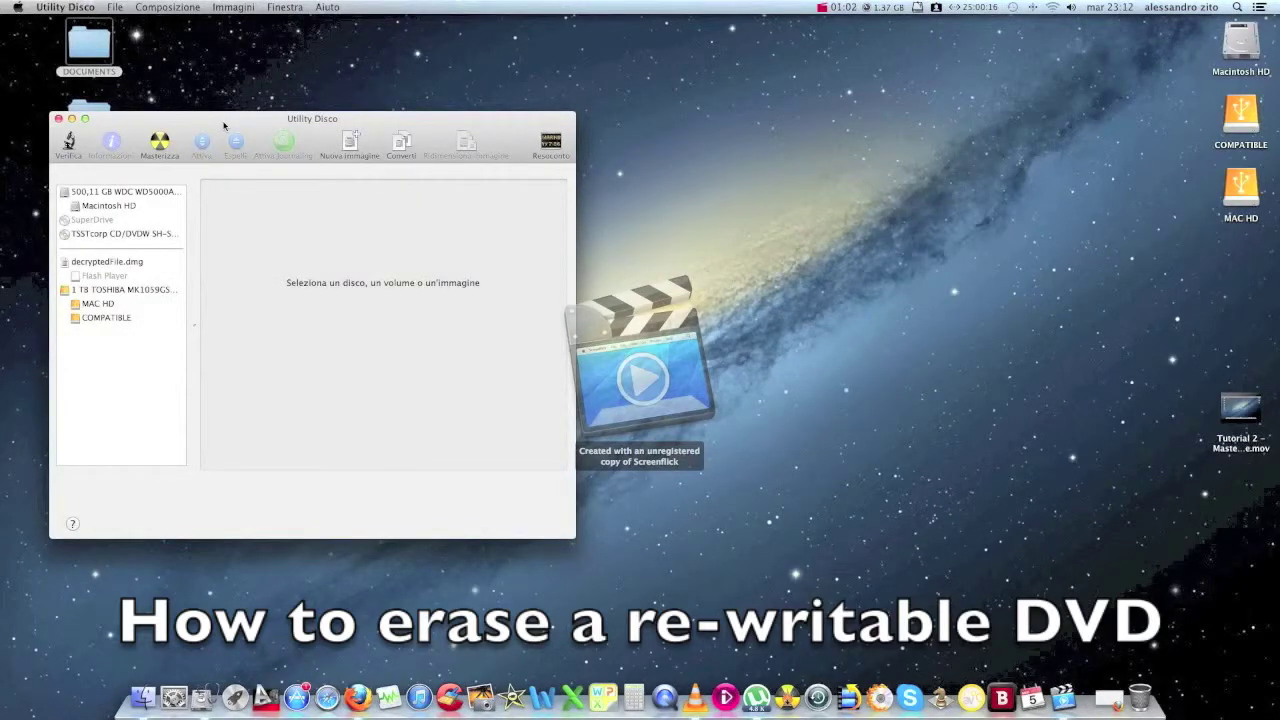
pyautogui.click(135, 236)
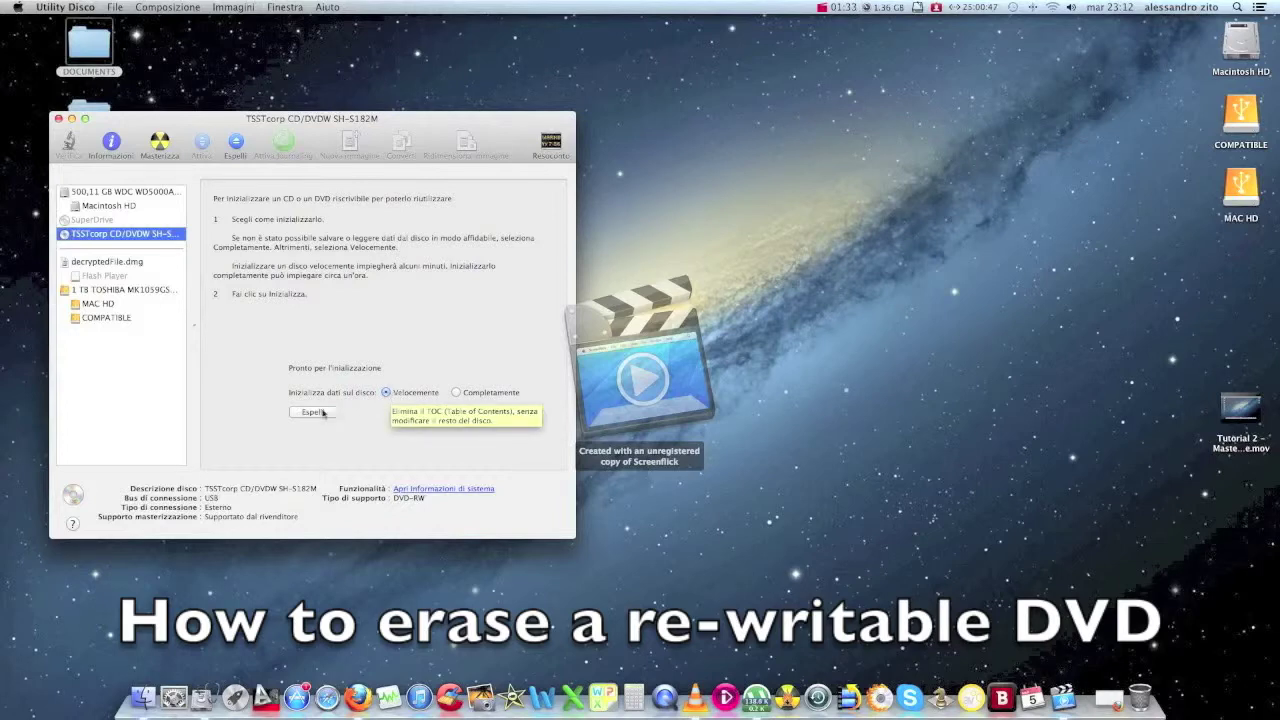
# - Erase the rewritable DVD in the TSSTcorp drive with the Velocemente option and confirm the erasure
pyautogui.click(460, 396)
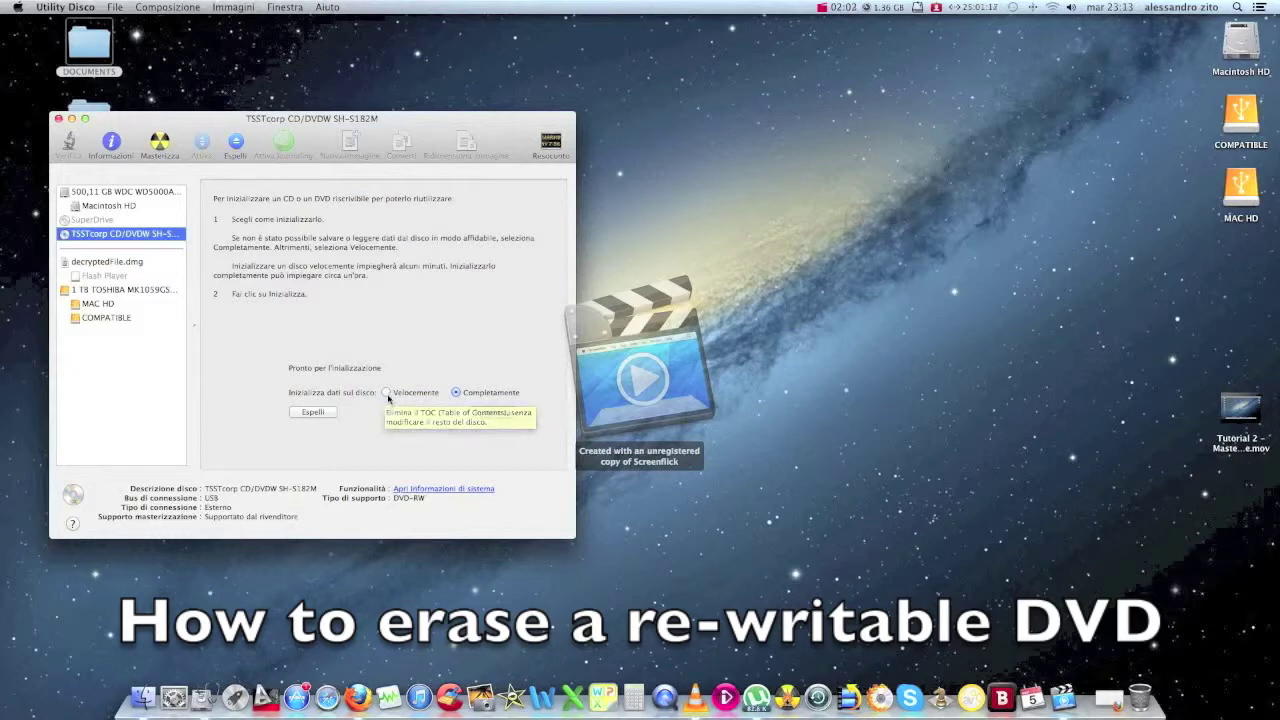
pyautogui.click(387, 394)
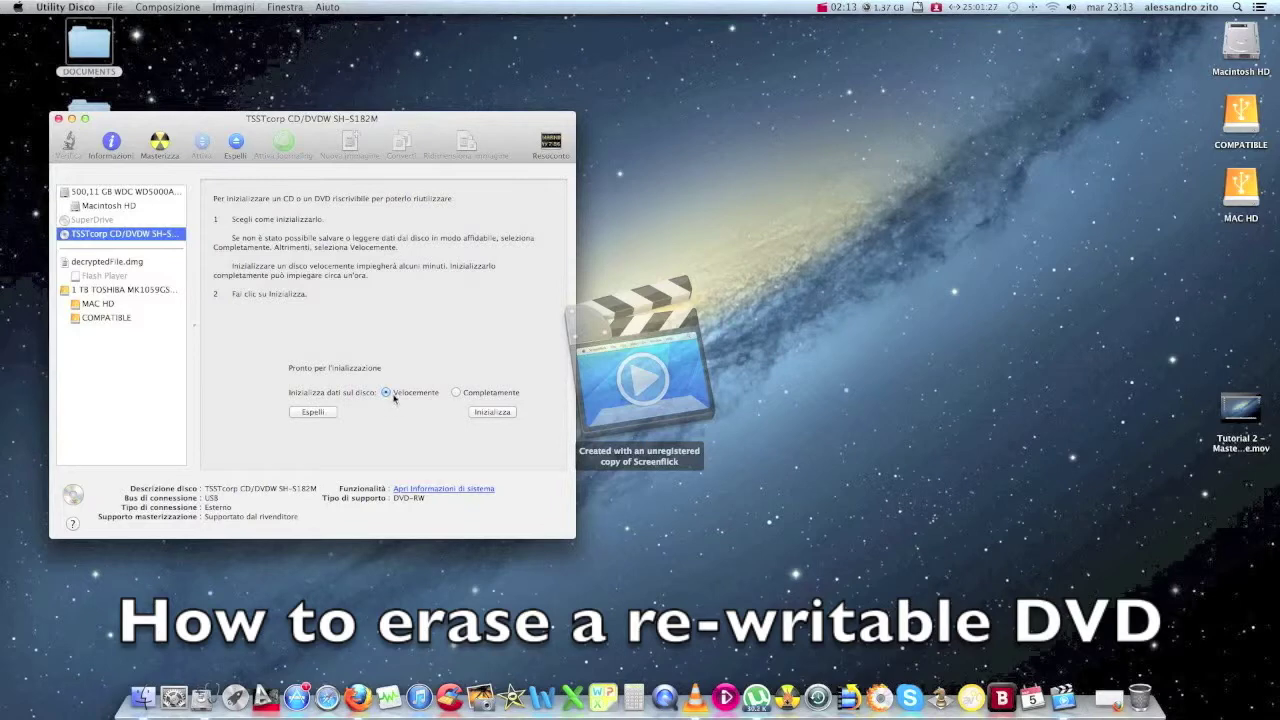
pyautogui.click(491, 413)
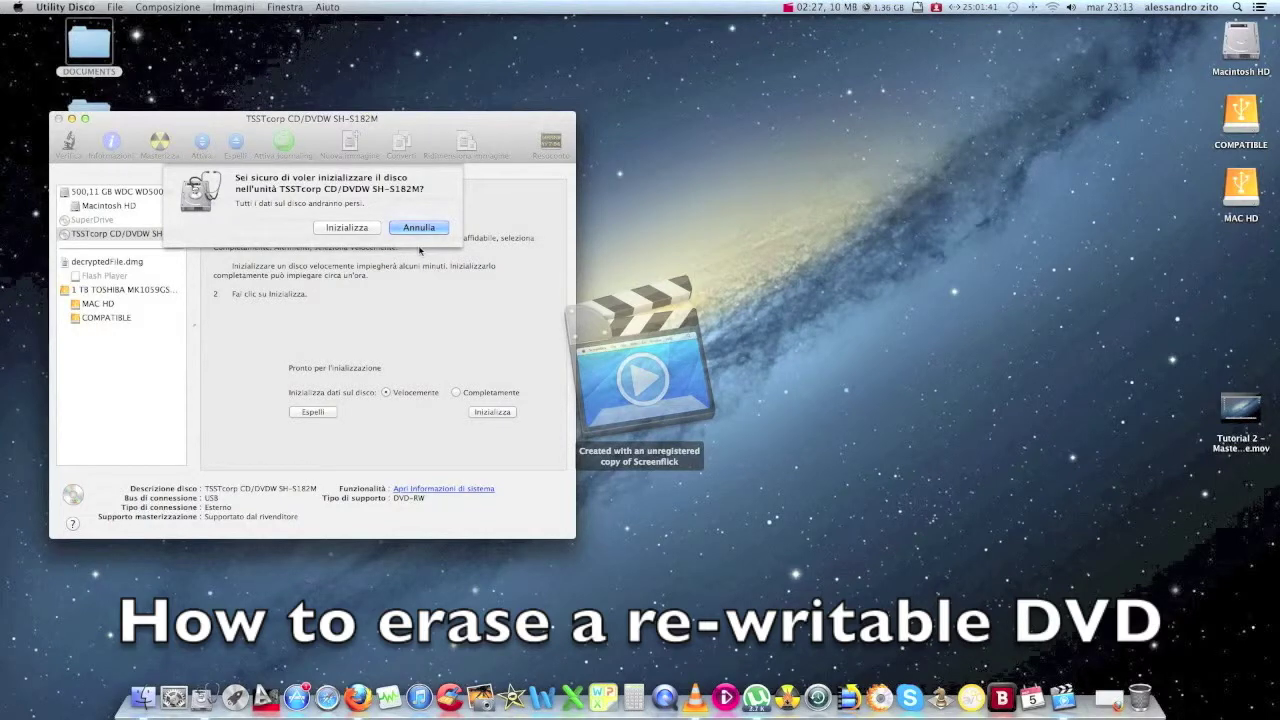
pyautogui.click(326, 229)
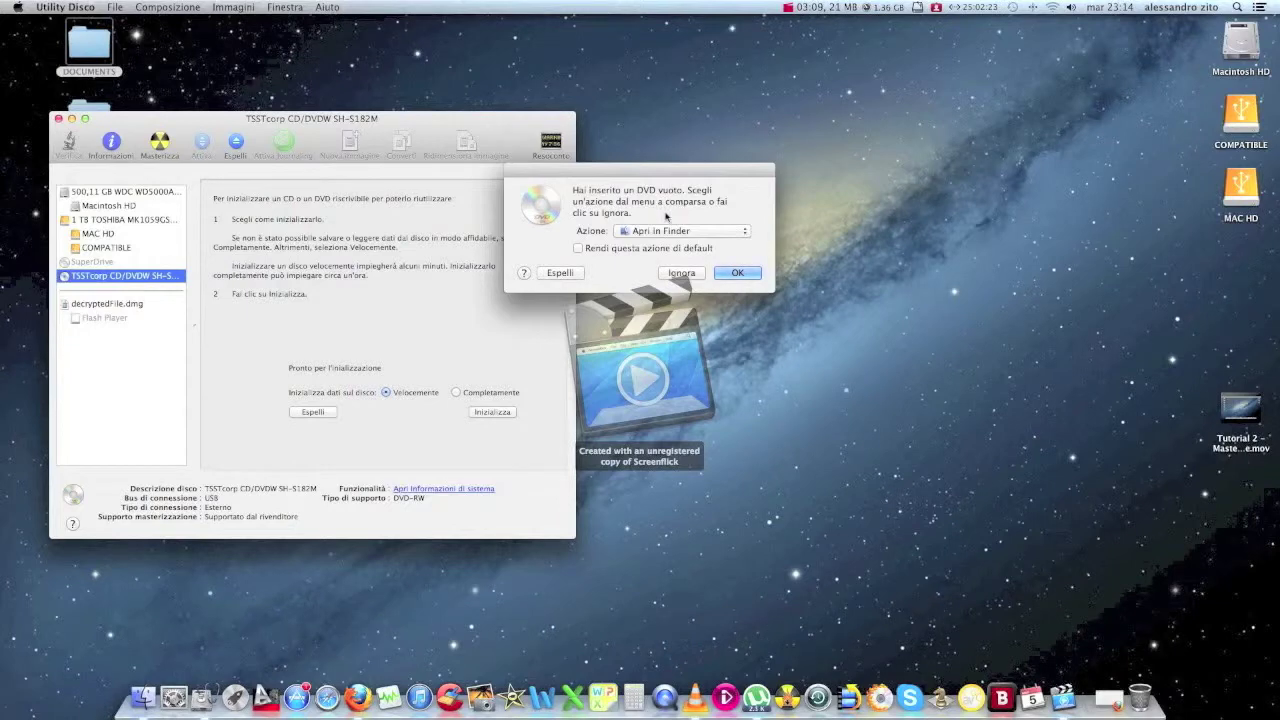
# - Accept the Apri in Finder action for the blank DVD and close the Disk Utility window
pyautogui.press('Return')
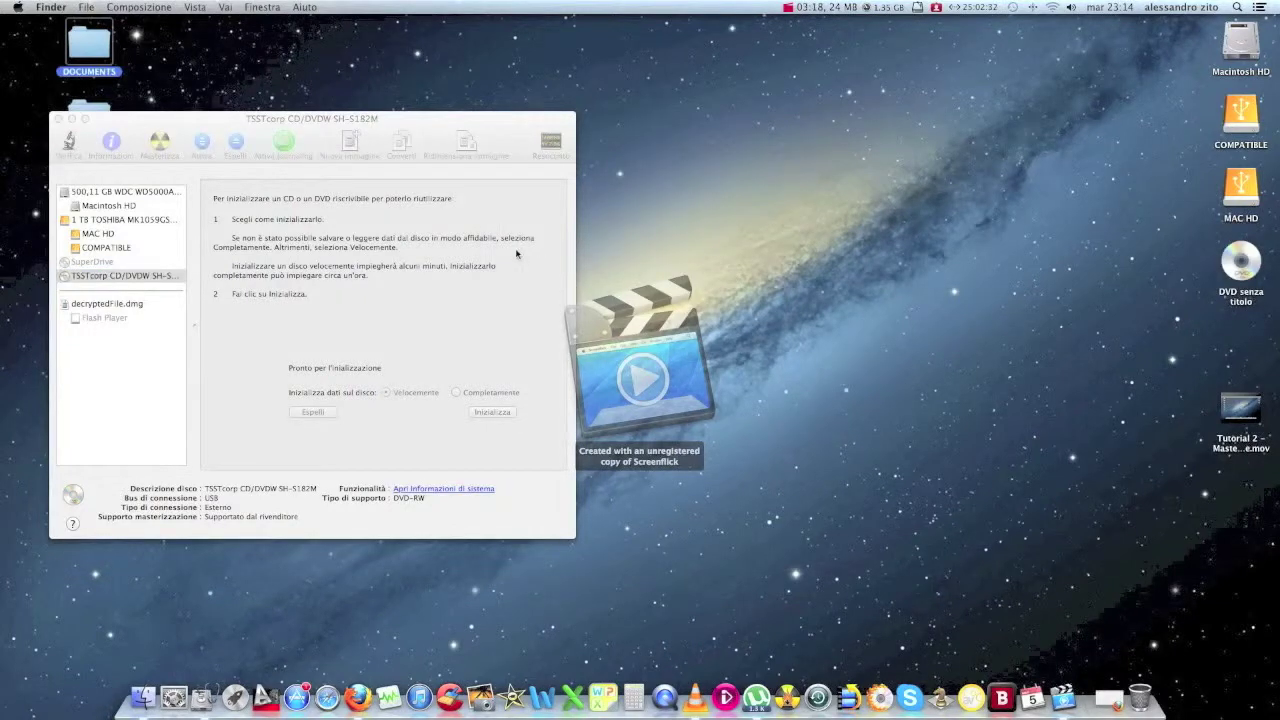
pyautogui.click(1246, 276)
pyautogui.click(1188, 276)
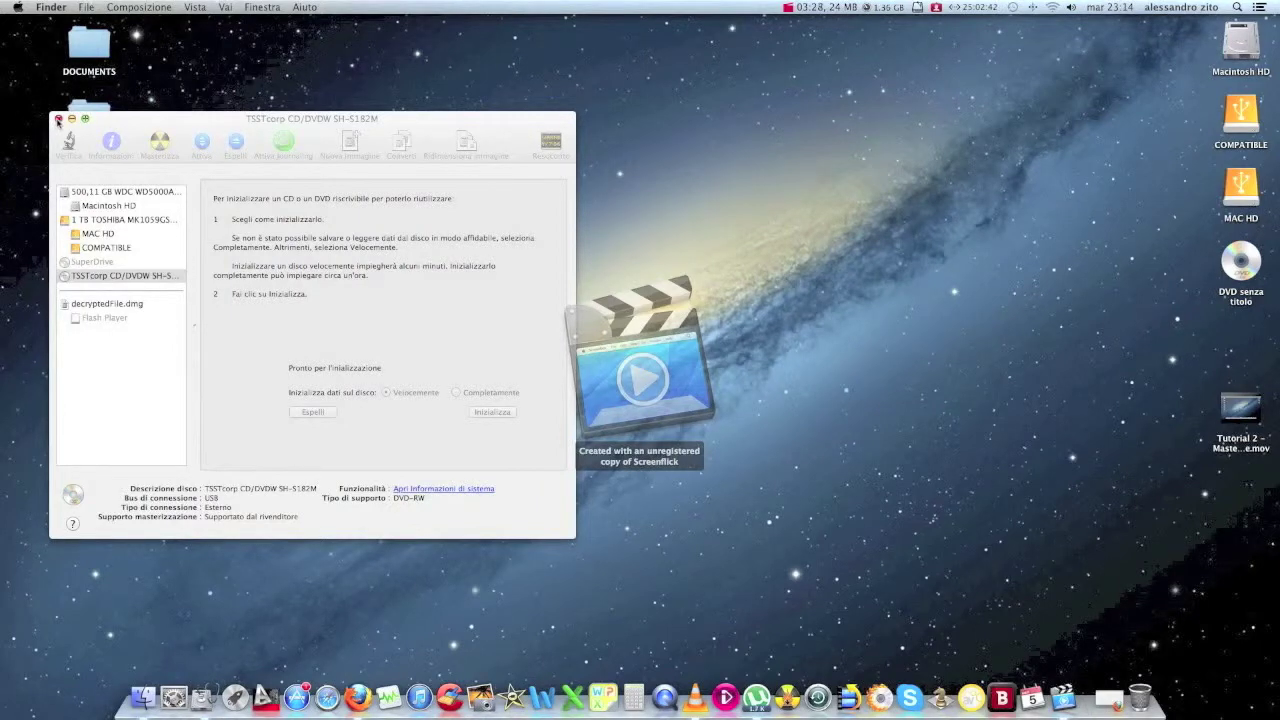
pyautogui.click(58, 121)
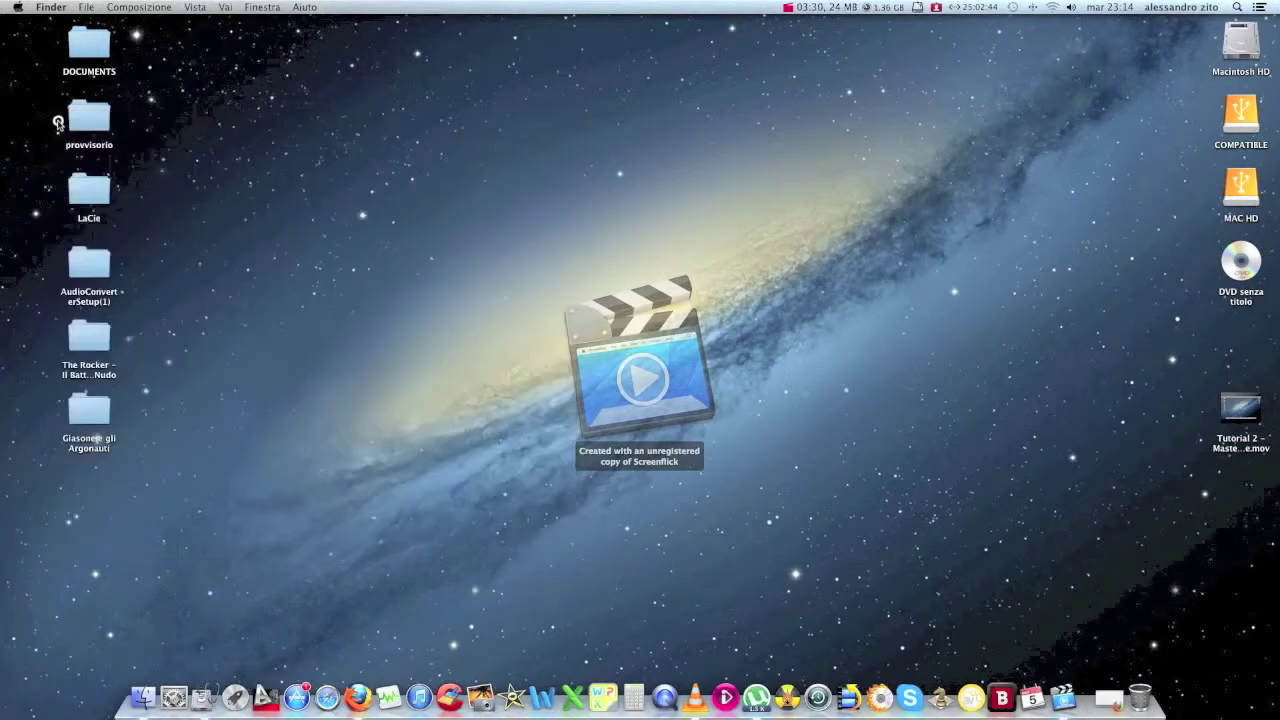